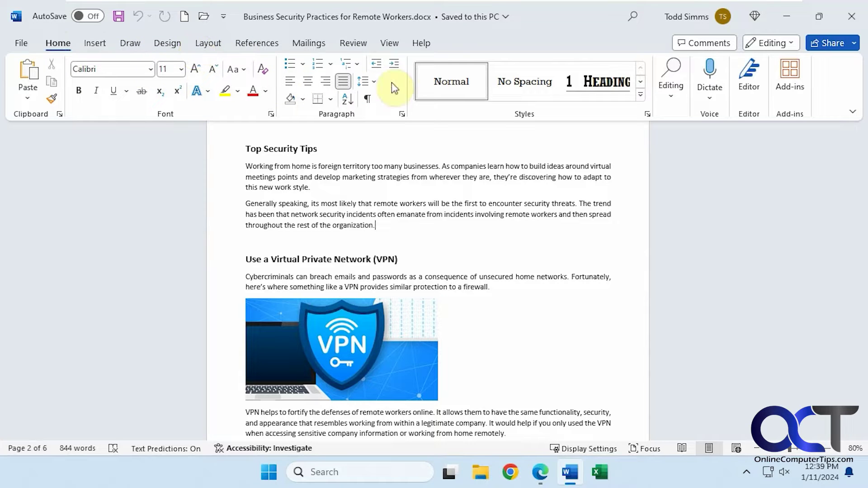
Step: Collapse the ribbon to show tabs only, then set it back to always show
click(853, 113)
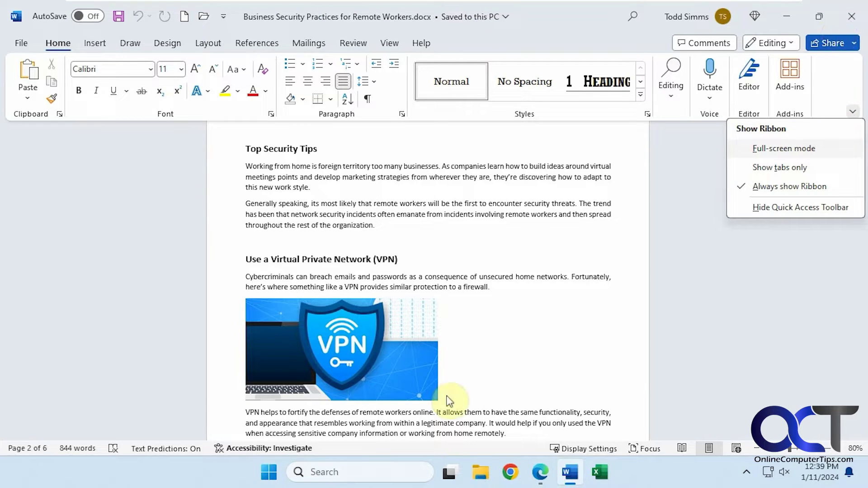
click(807, 167)
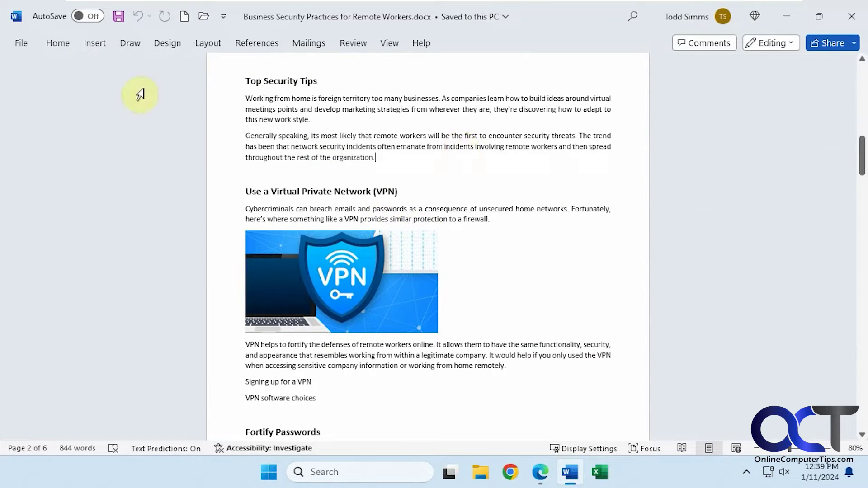
click(53, 43)
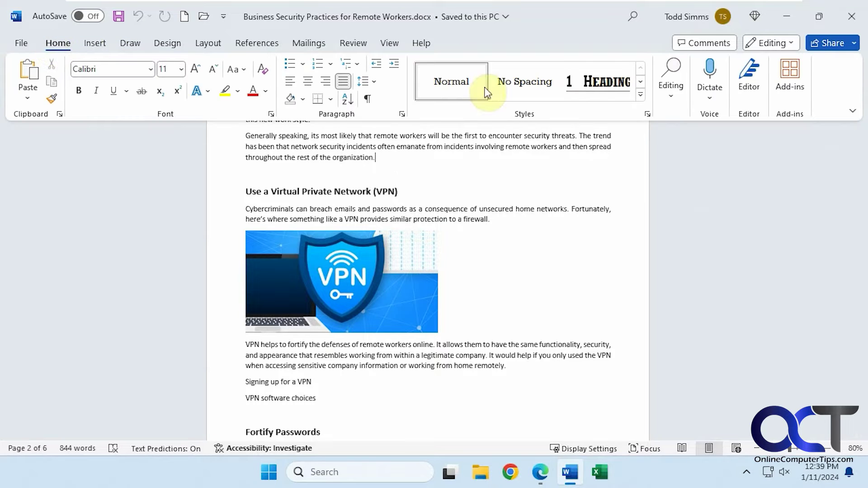
click(852, 112)
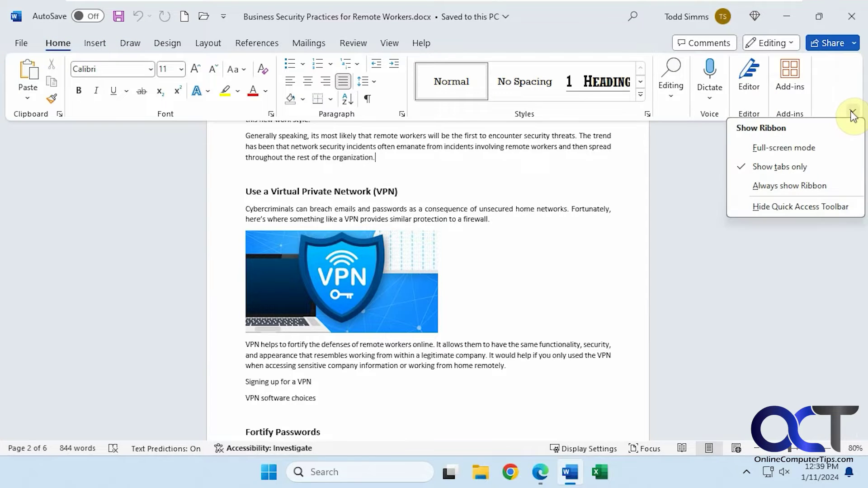
click(804, 187)
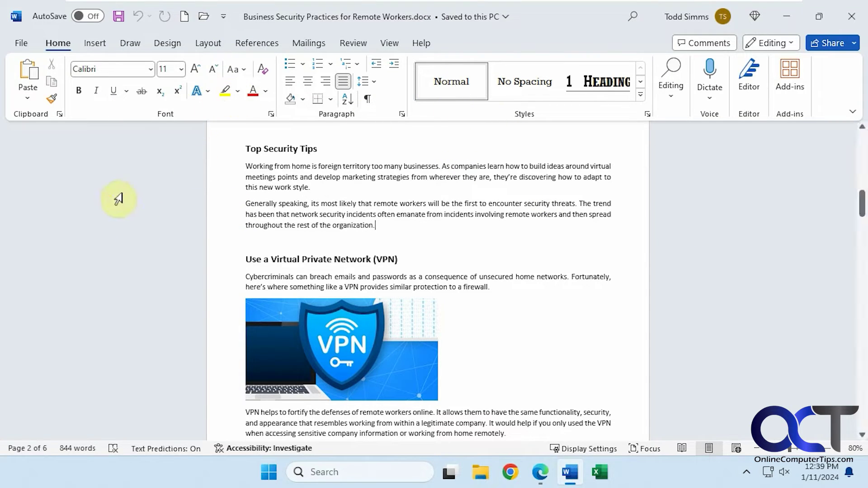
Step: Pin 'Business Security Practices for Remote Workers' in File Home, check Pinned, then return to Recent
click(23, 44)
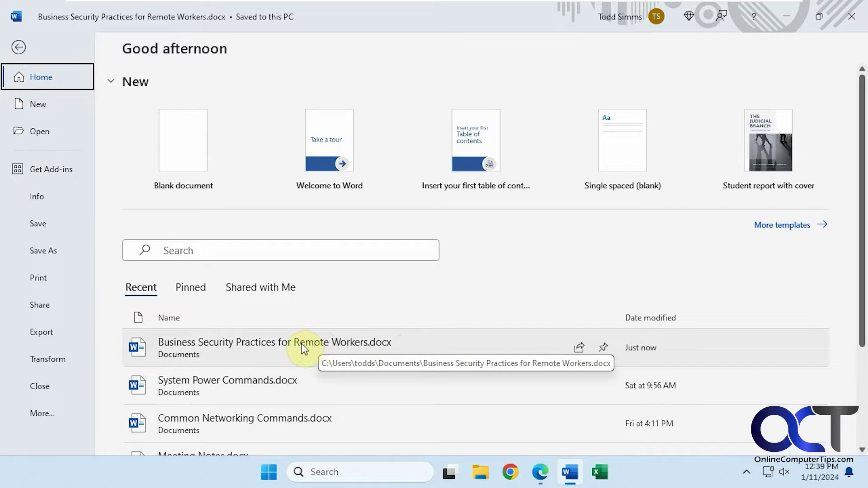
click(603, 348)
scroll(602, 348, down, 3)
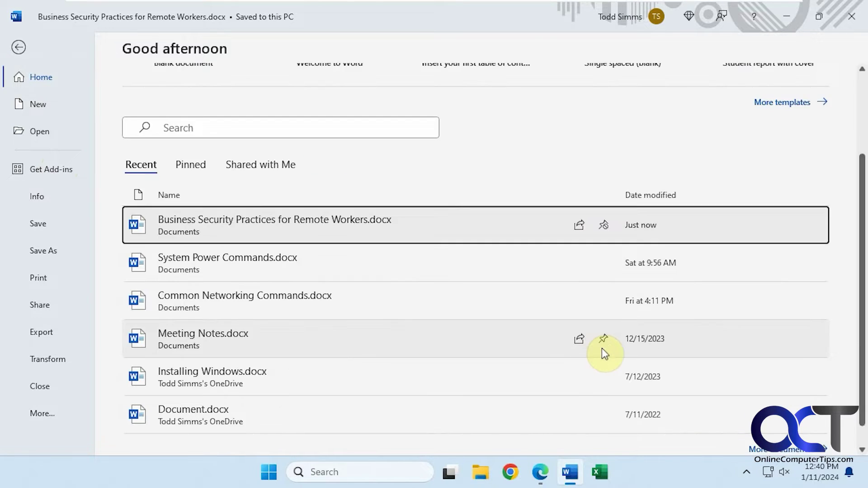
click(605, 226)
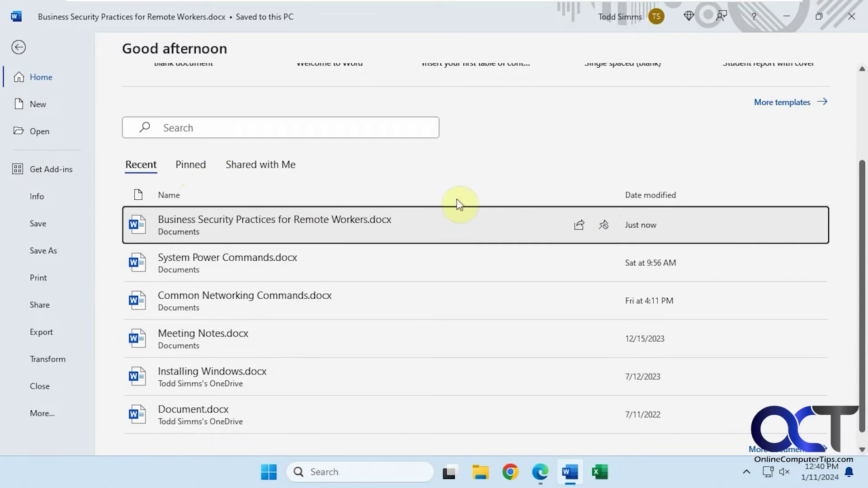
click(191, 165)
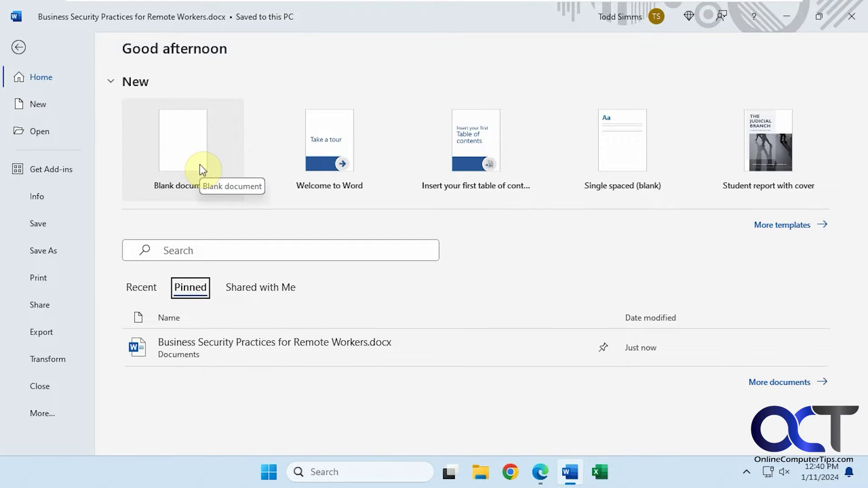
click(148, 290)
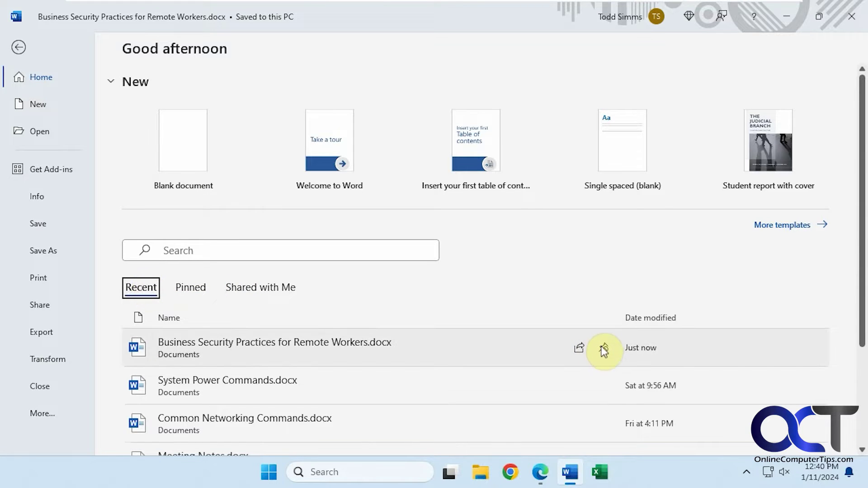
scroll(401, 361, down, 3)
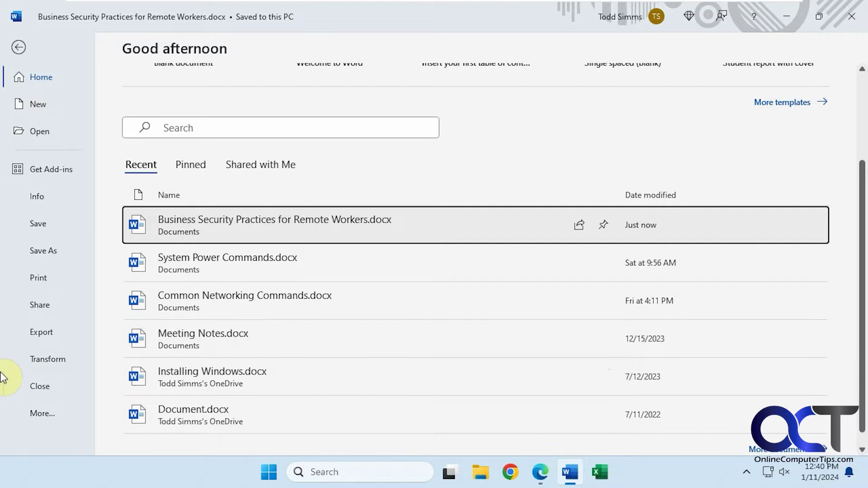
Step: Look through the New, Info and Print pages, then open Account from More
click(41, 104)
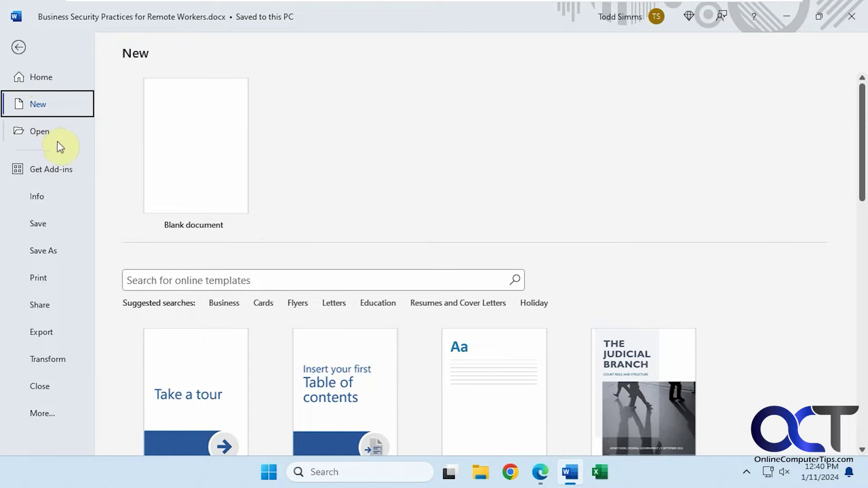
click(42, 203)
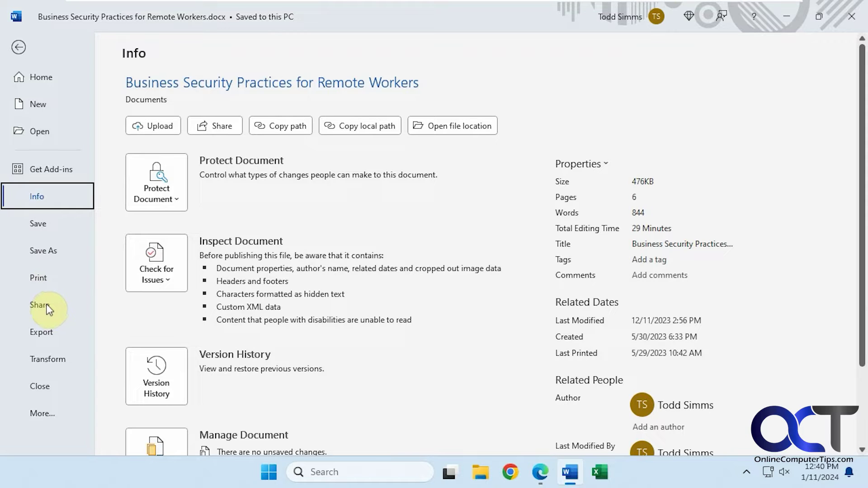
click(55, 279)
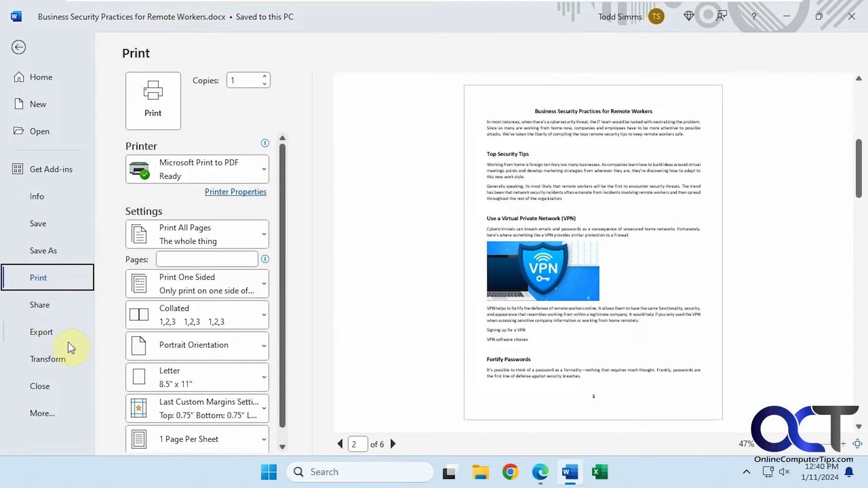
click(42, 413)
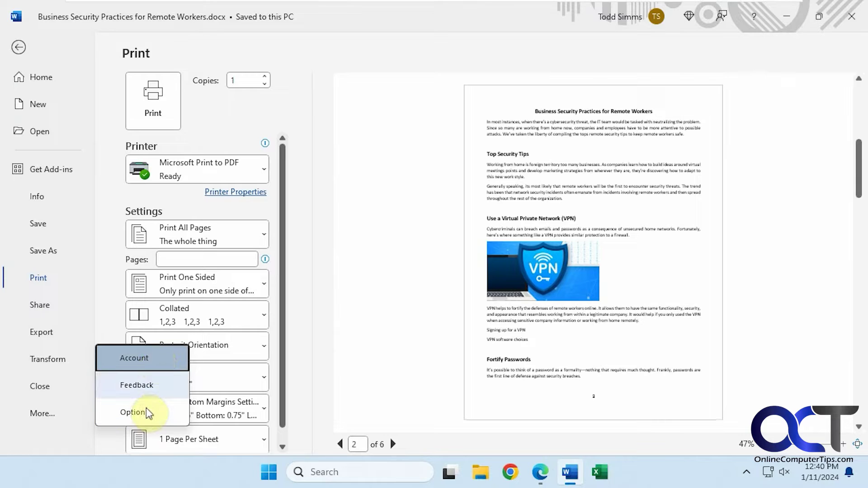
click(141, 357)
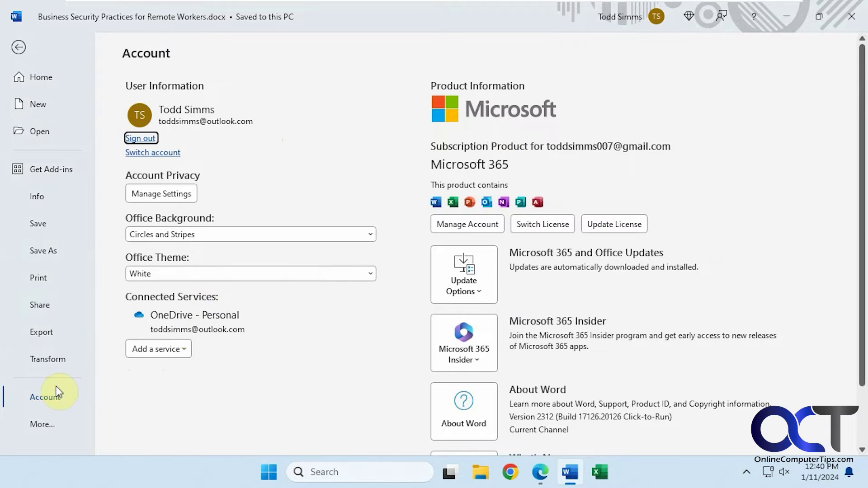
Step: Browse the Display, Proofing and Save pages of Word Options, then cancel without changes
click(42, 425)
click(124, 421)
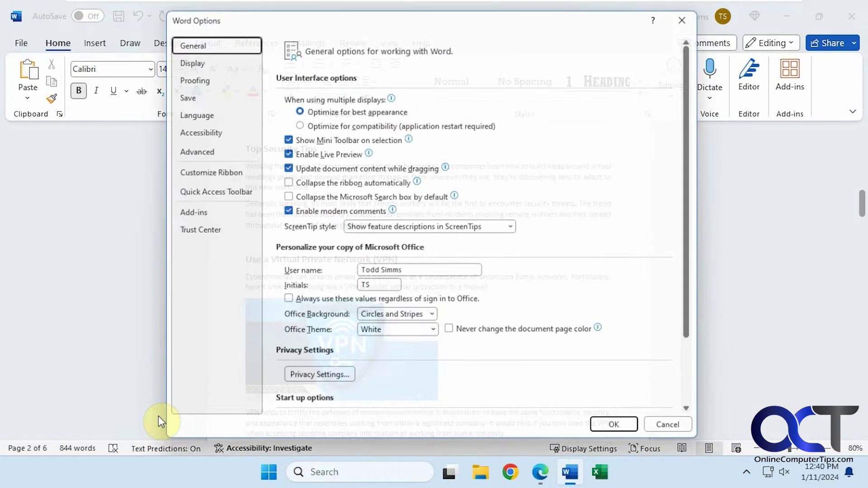
click(212, 56)
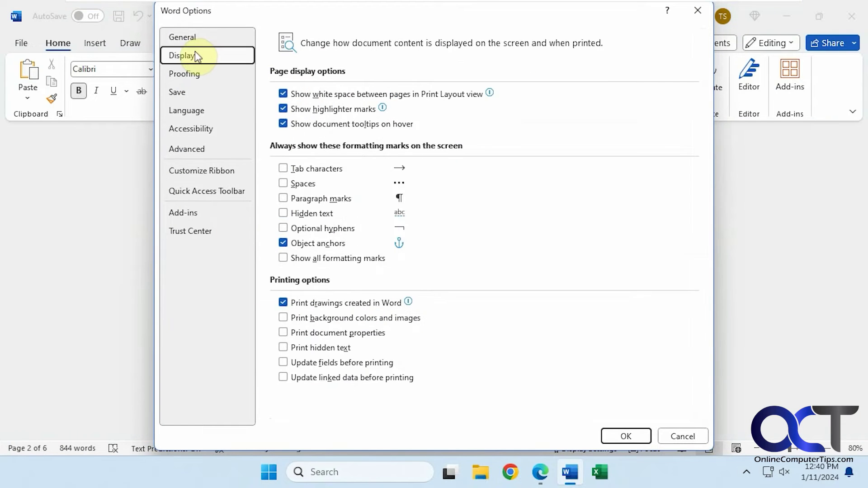
click(203, 75)
click(196, 92)
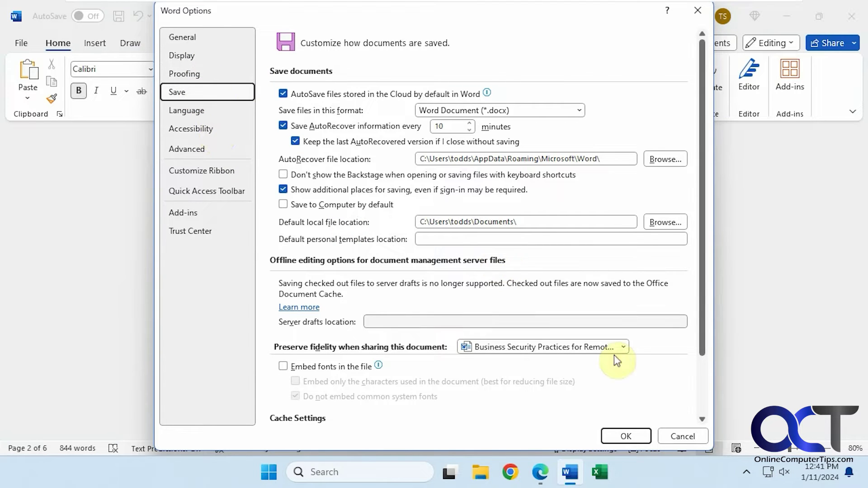
click(682, 432)
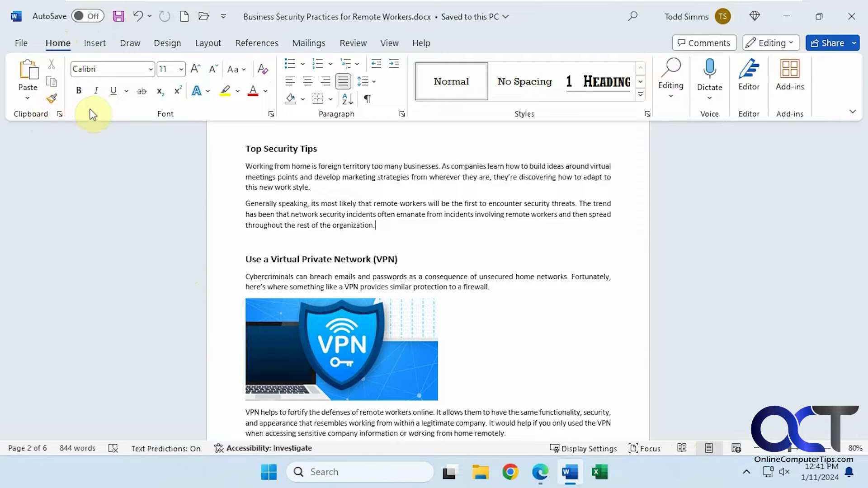
double_click(280, 150)
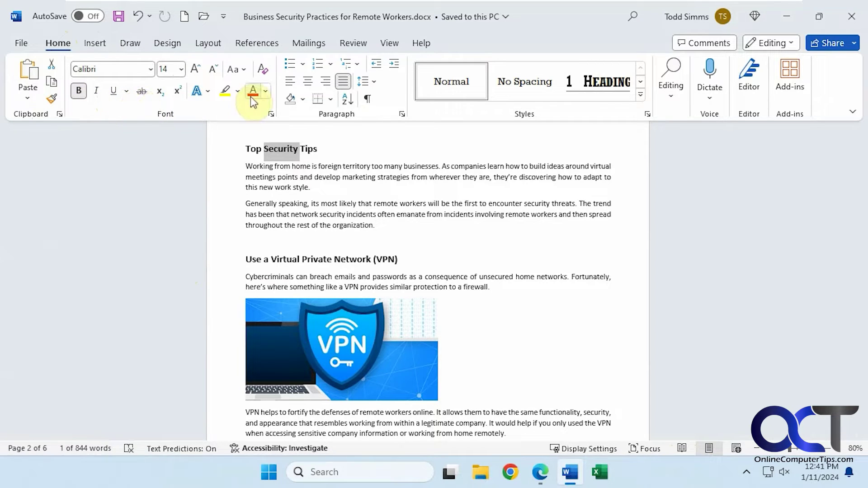
click(226, 92)
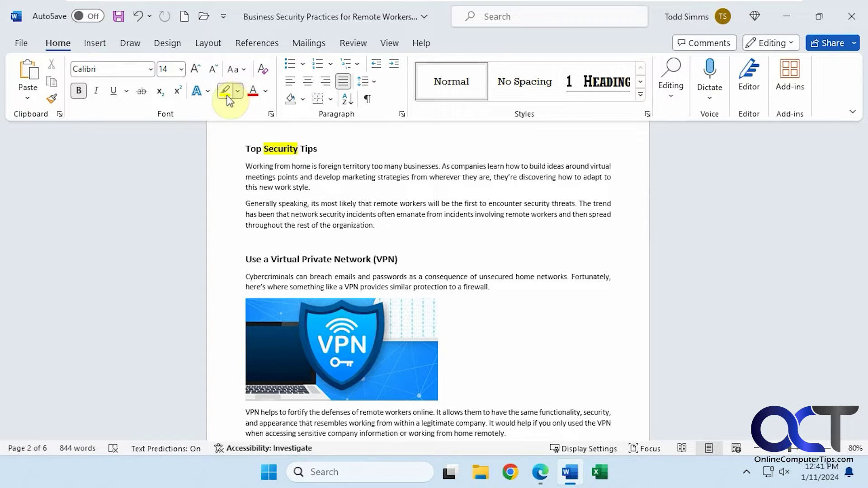
key(ctrl+z)
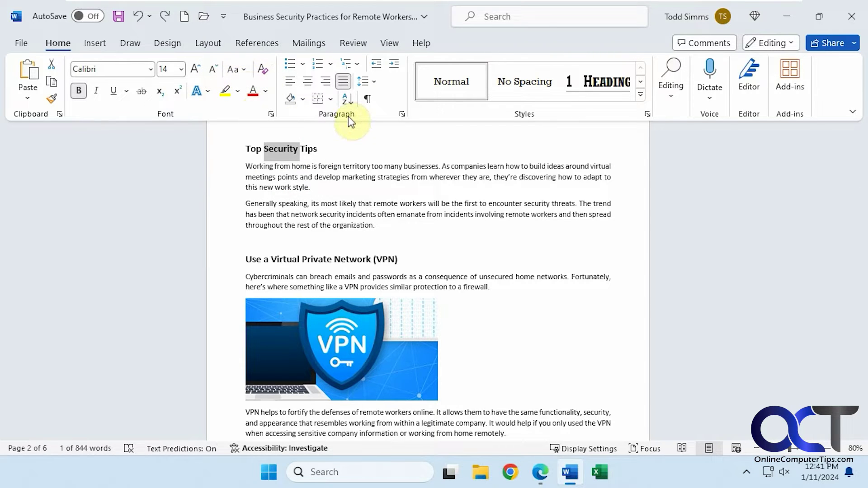
Step: Try centre, right, left and justified alignment on the two Top Security Tips paragraphs
drag(378, 225, 243, 162)
click(309, 82)
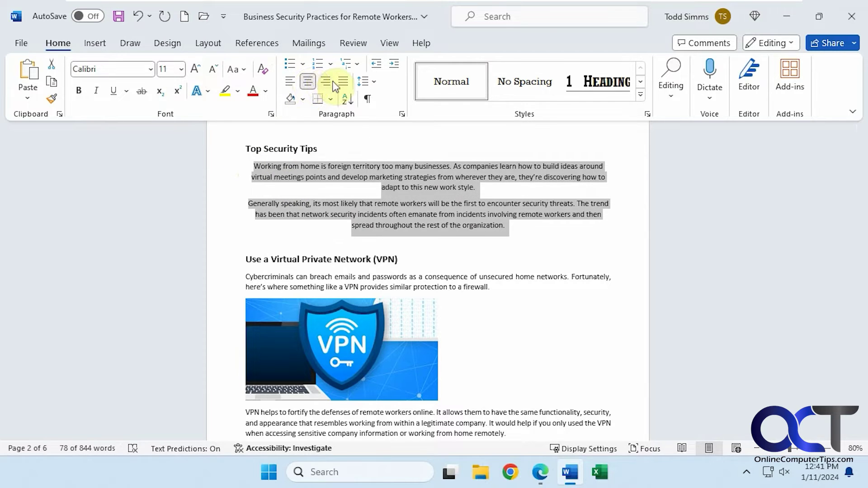
click(328, 81)
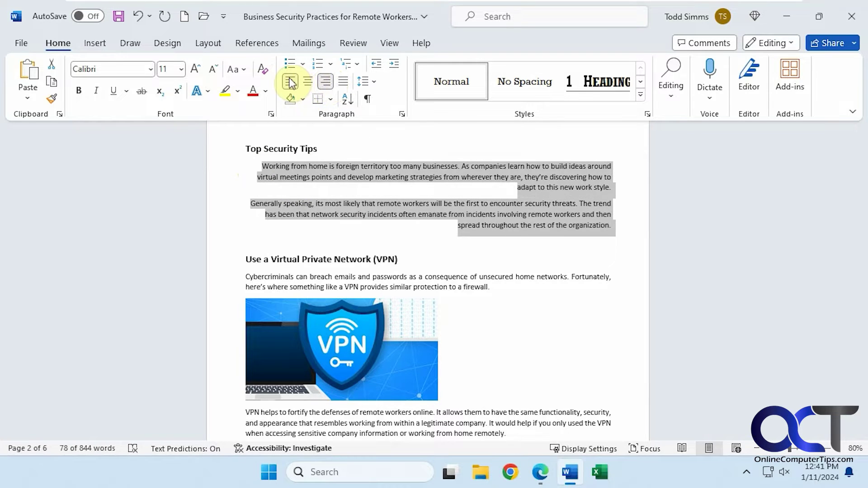
click(291, 82)
click(341, 82)
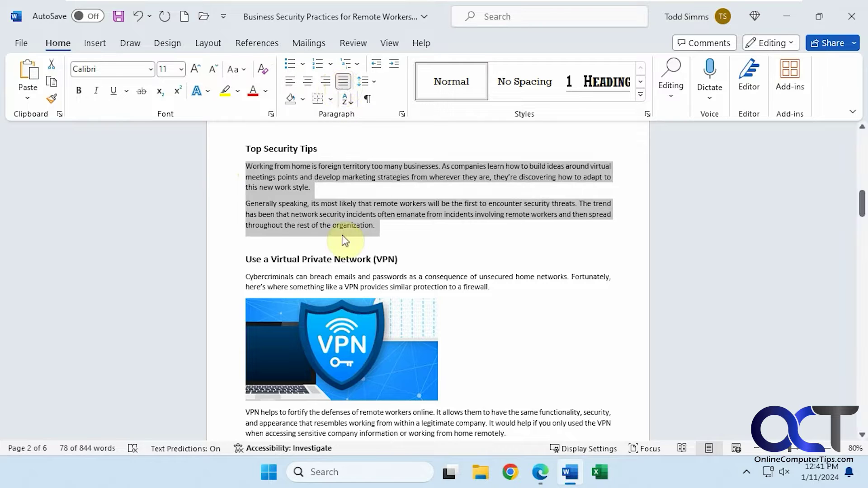
Step: Preview the shading and border menus, then toggle formatting marks on and off
click(303, 100)
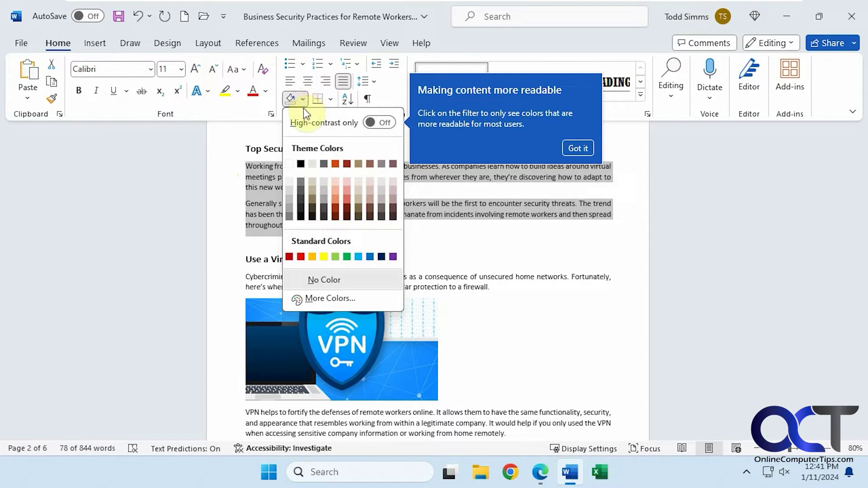
click(574, 148)
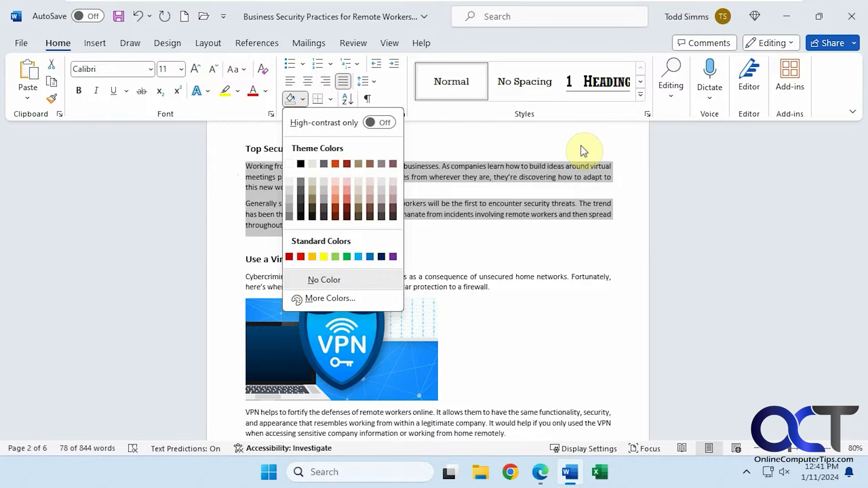
click(330, 99)
click(337, 194)
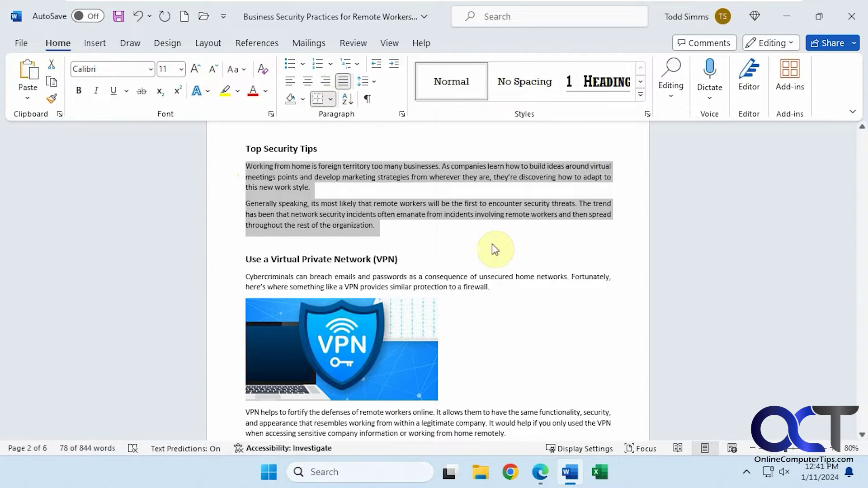
click(396, 136)
click(368, 99)
click(368, 100)
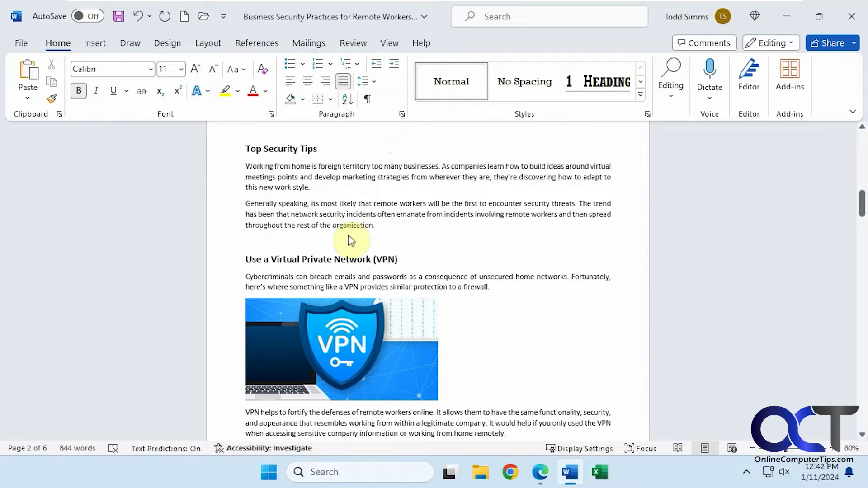
Step: Apply and remove numbering, then bullets, leaving the two paragraphs plain
drag(375, 225, 240, 162)
click(318, 63)
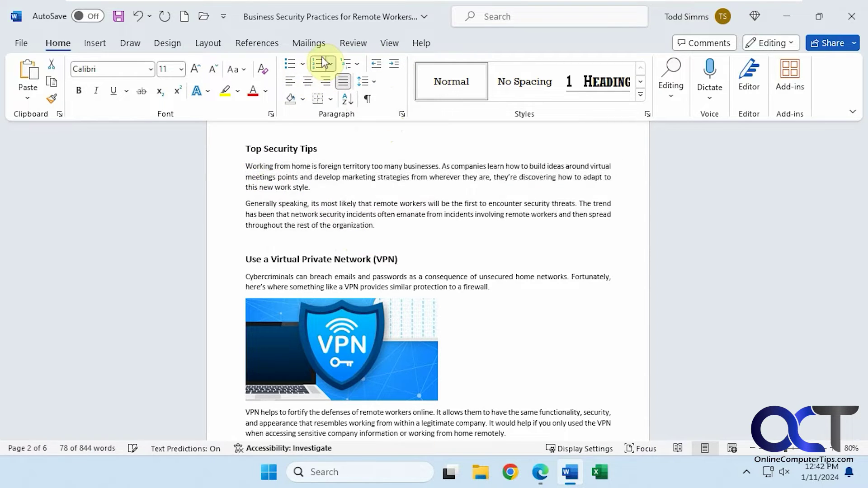
click(319, 64)
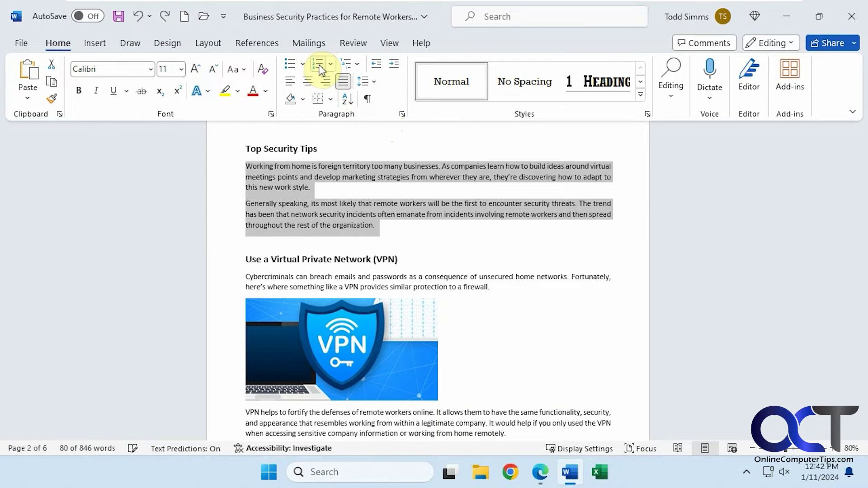
click(291, 64)
click(291, 64)
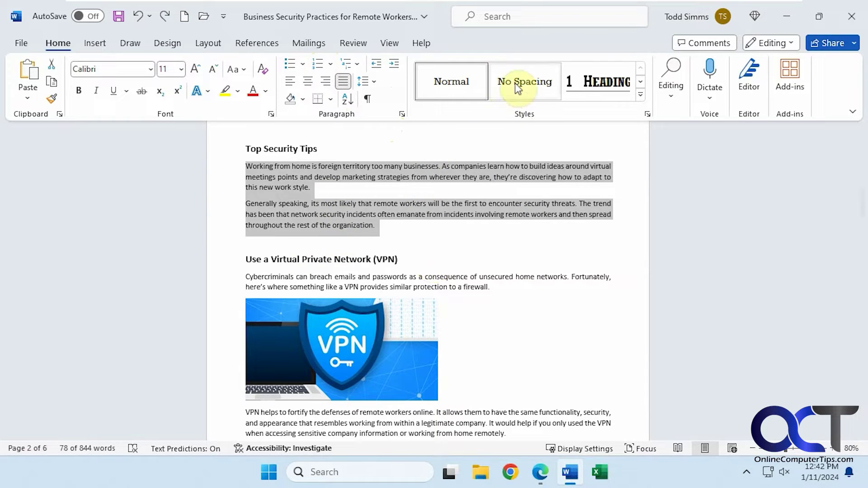
click(642, 83)
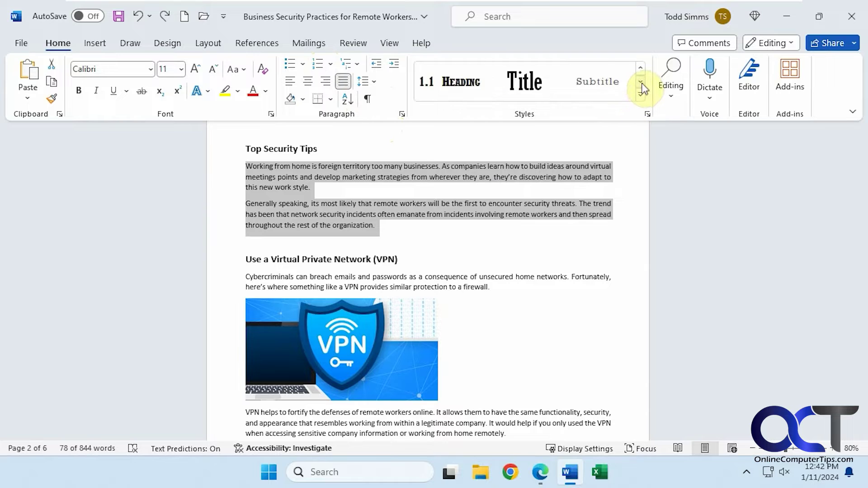
click(642, 82)
click(642, 70)
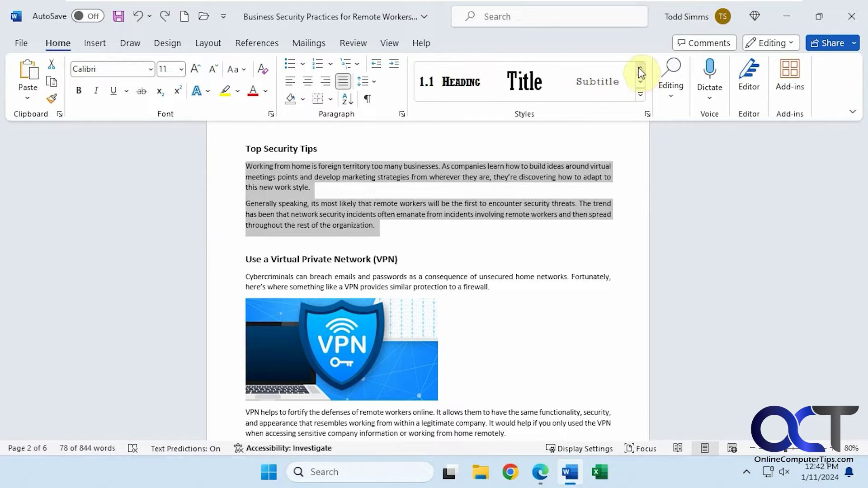
click(642, 71)
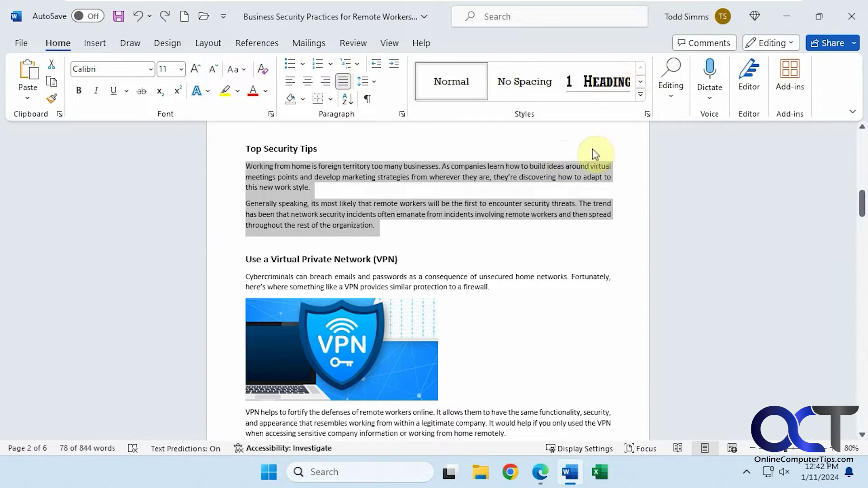
click(672, 102)
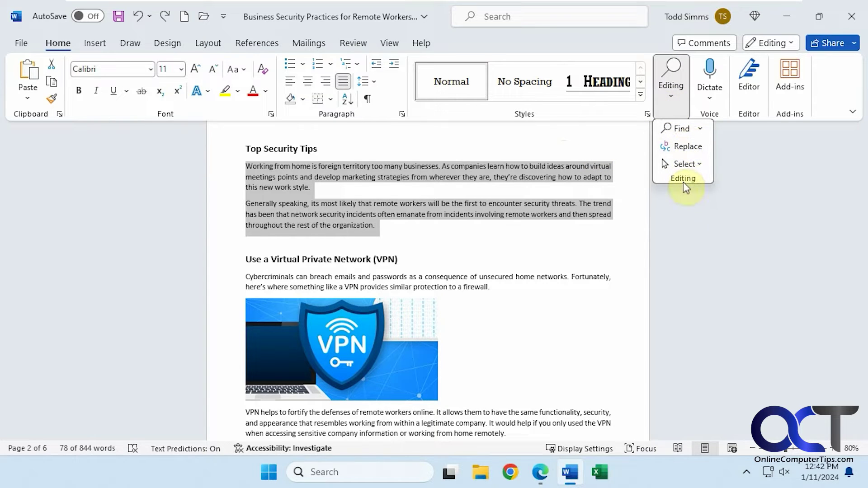
click(711, 183)
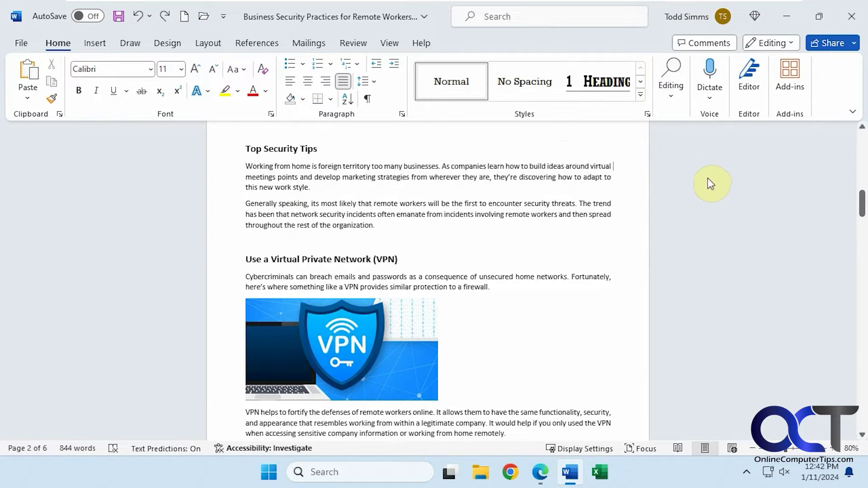
click(711, 100)
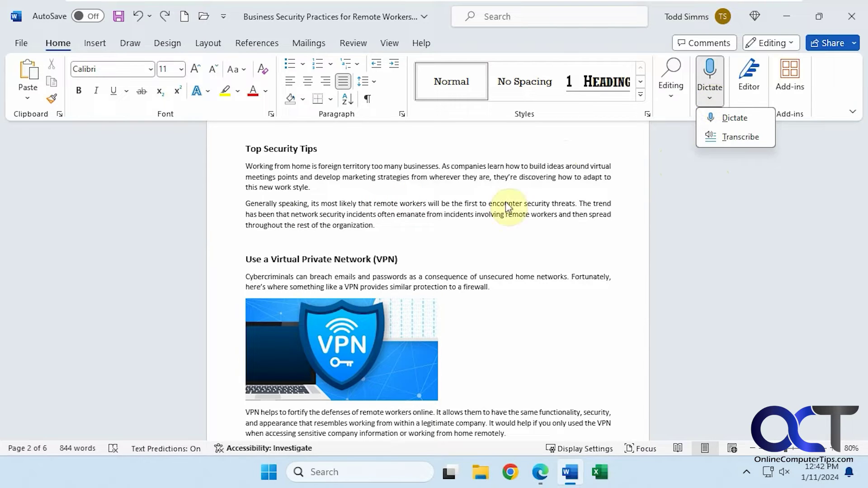
click(688, 210)
Step: Scroll through the Editor pane's score and suggestions, close it, and show the Insert tab
click(750, 81)
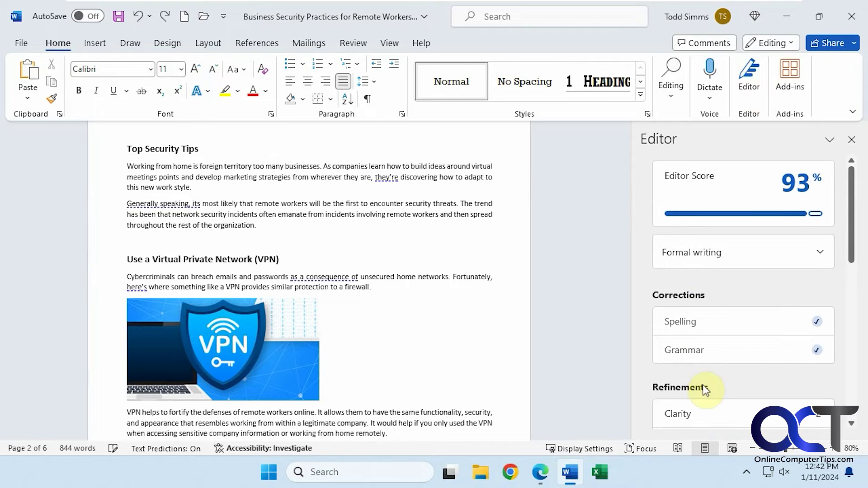
scroll(737, 362, down, 3)
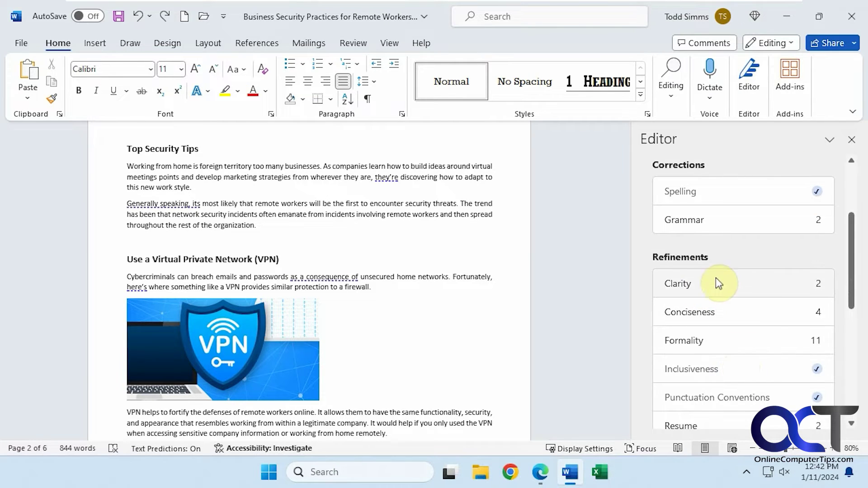
scroll(715, 325, down, 2)
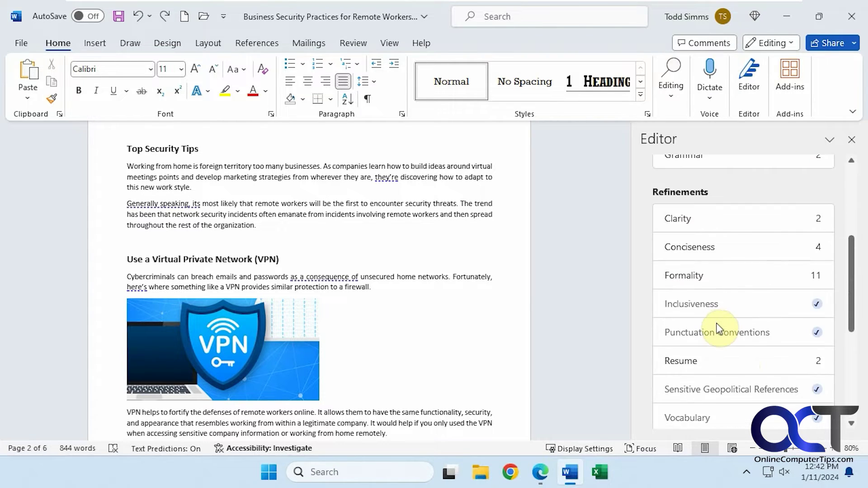
scroll(715, 325, up, 5)
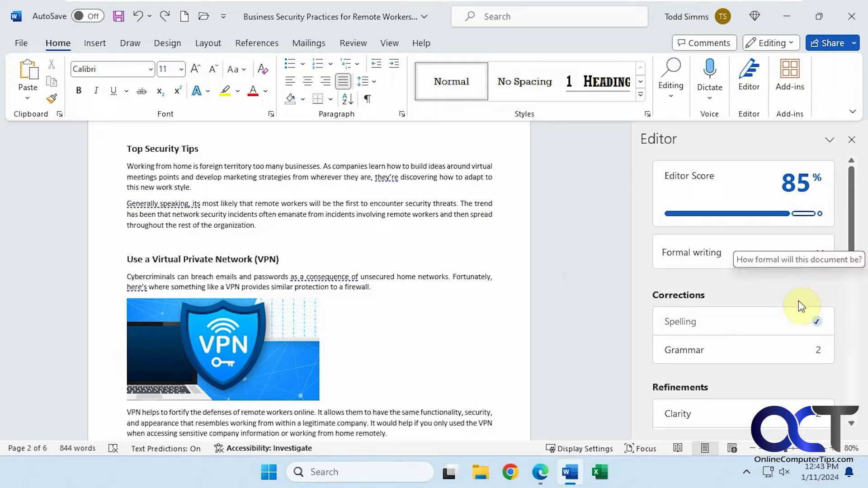
scroll(813, 382, down, 3)
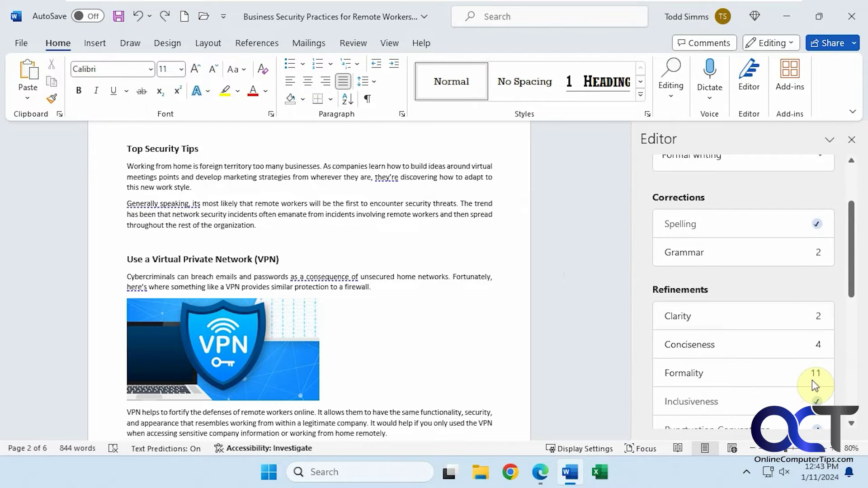
scroll(813, 380, up, 3)
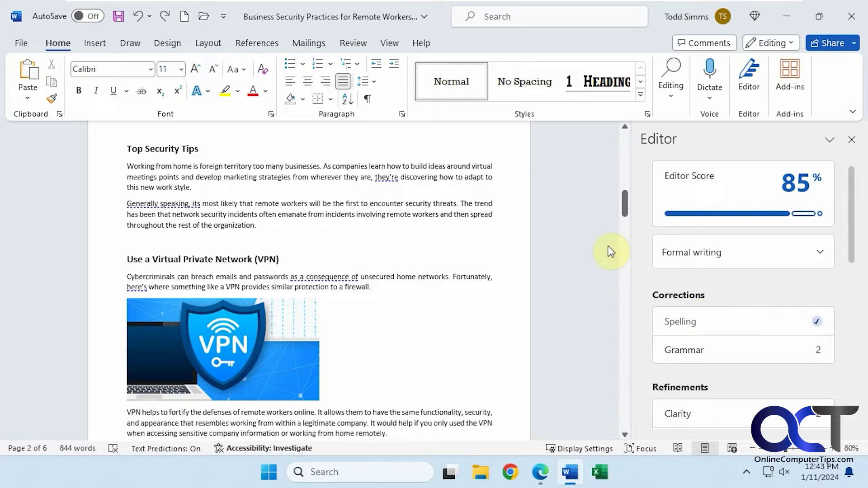
click(853, 139)
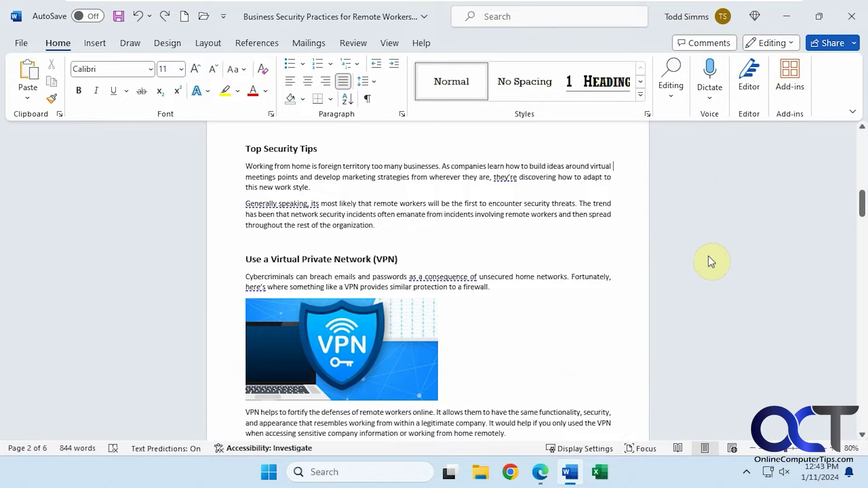
click(96, 44)
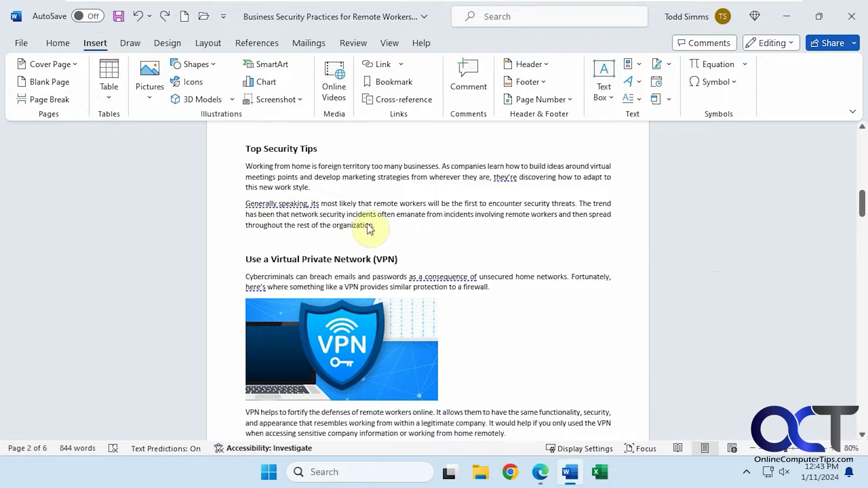
click(344, 235)
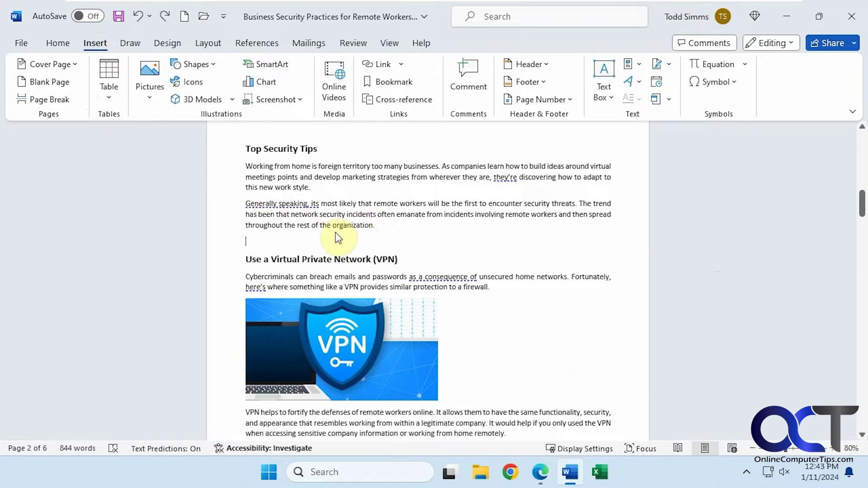
scroll(72, 106, down, 2)
click(48, 98)
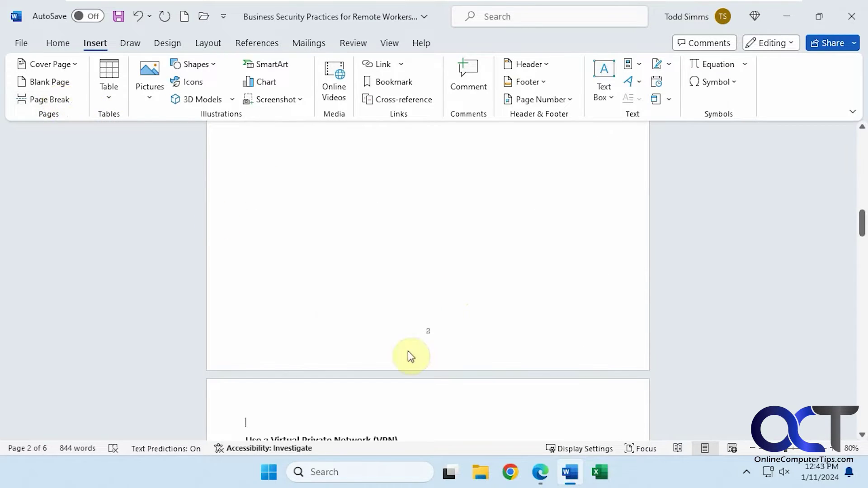
scroll(411, 354, down, 2)
scroll(413, 355, up, 7)
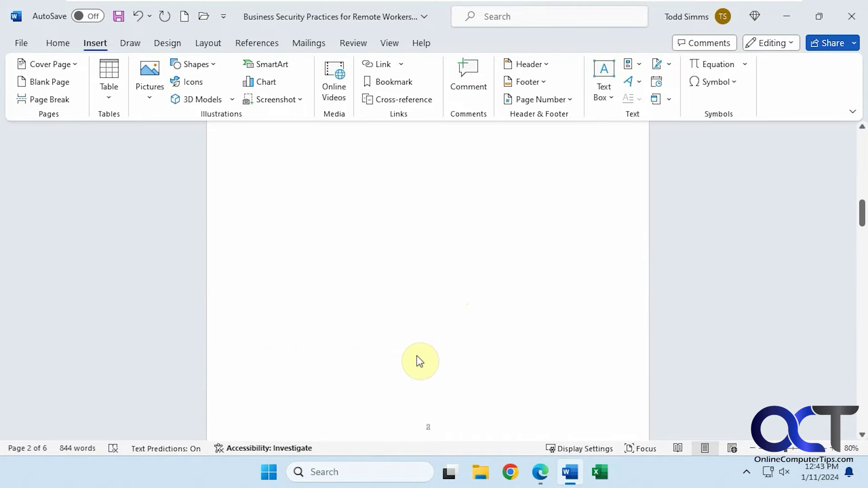
scroll(415, 354, up, 2)
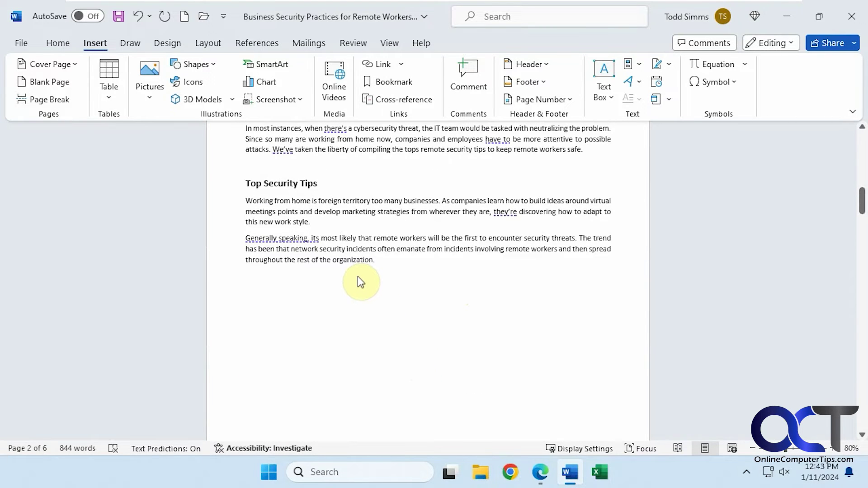
key(ctrl+z)
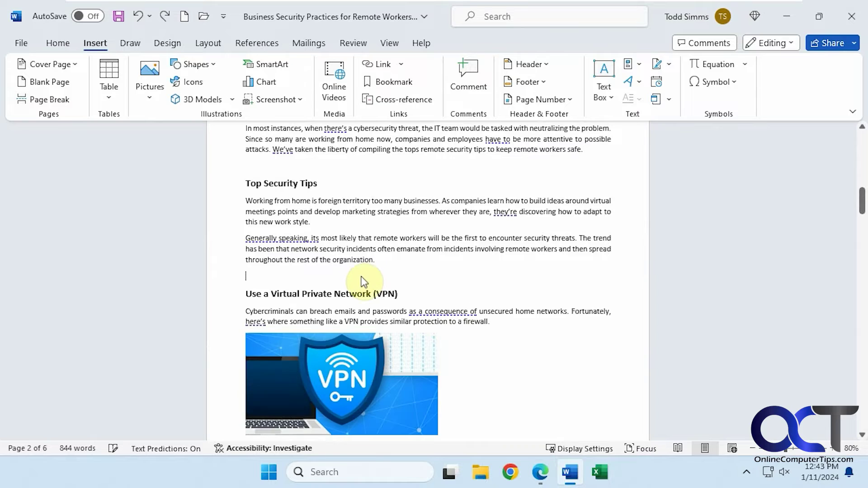
click(130, 15)
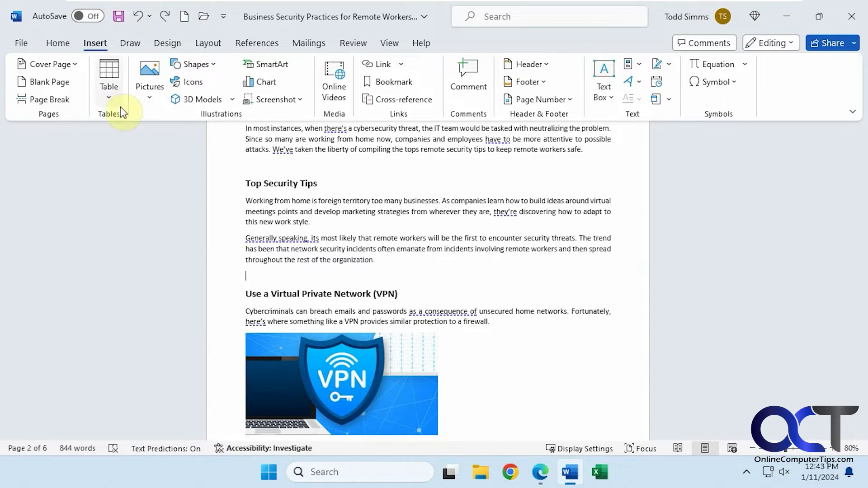
click(107, 99)
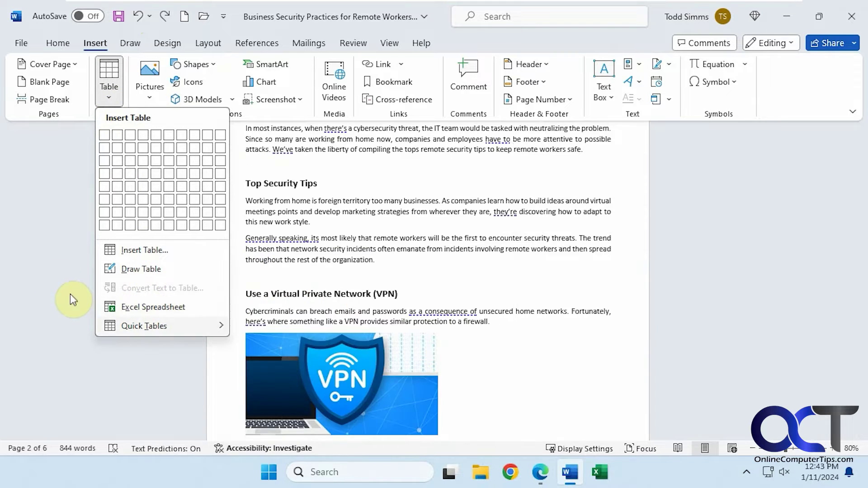
mouse_move(156, 325)
click(62, 271)
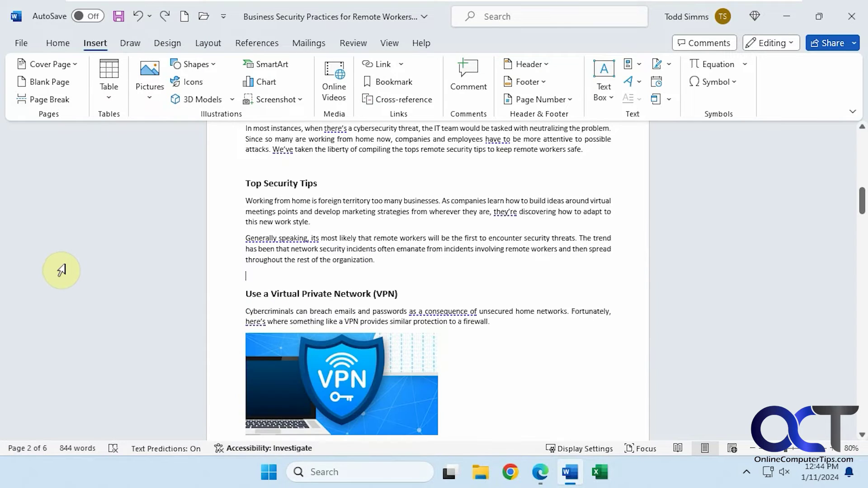
click(150, 92)
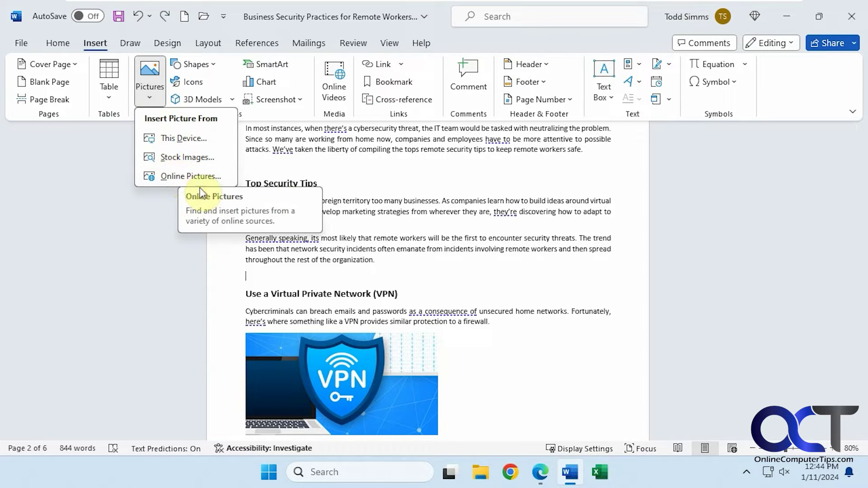
click(132, 232)
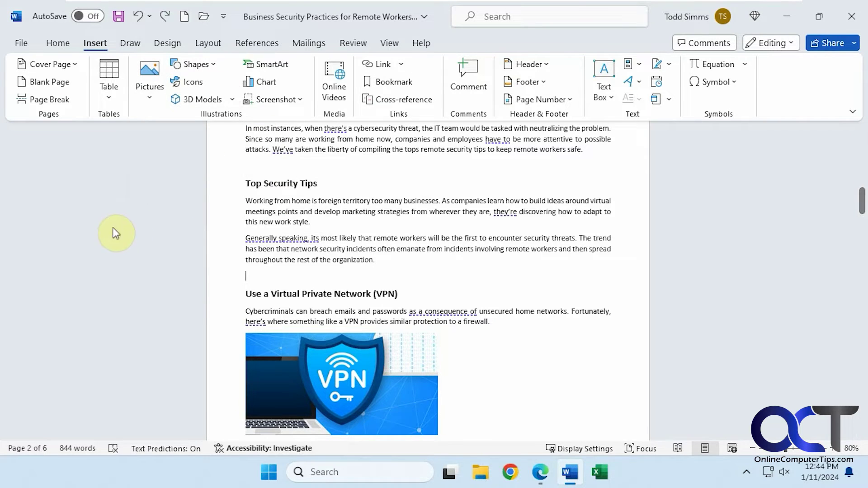
click(216, 63)
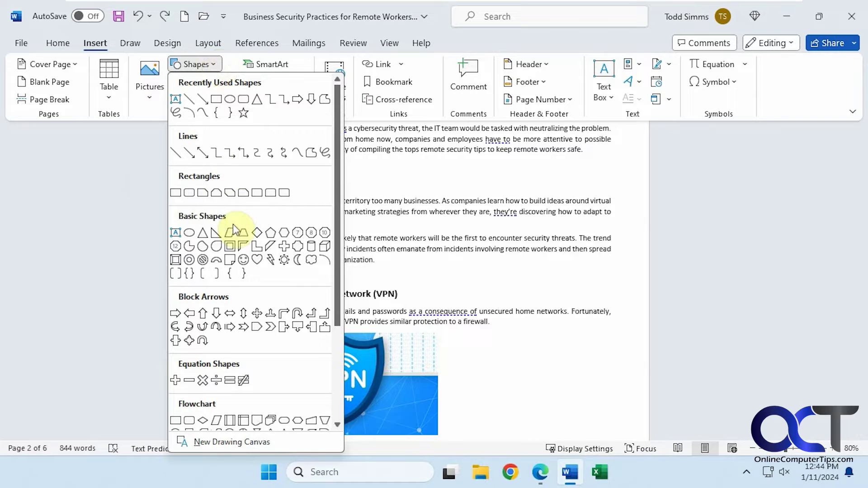
click(135, 236)
click(197, 85)
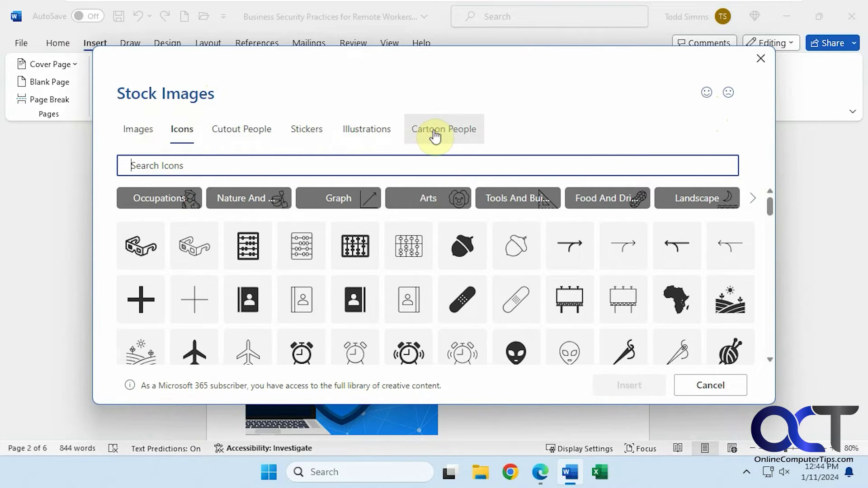
click(761, 59)
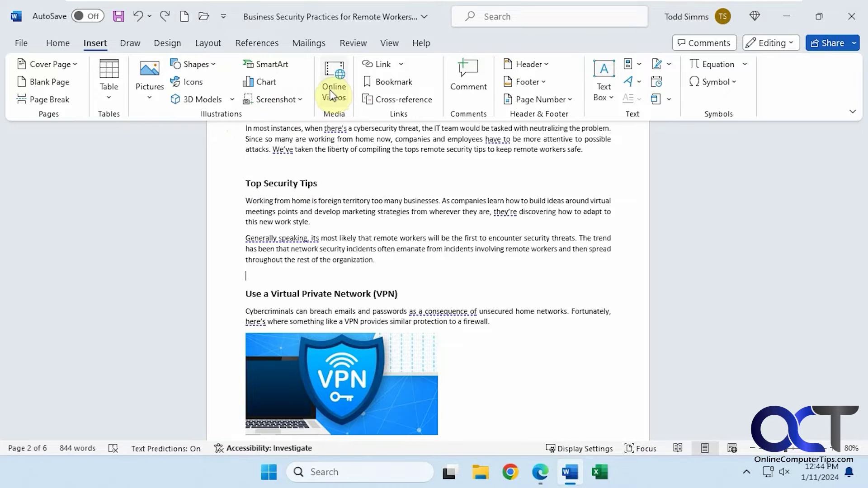
double_click(410, 201)
click(381, 64)
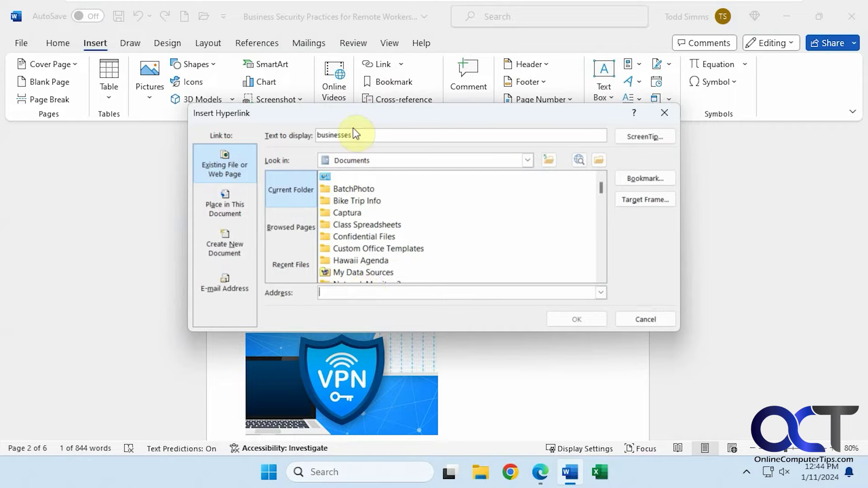
click(647, 322)
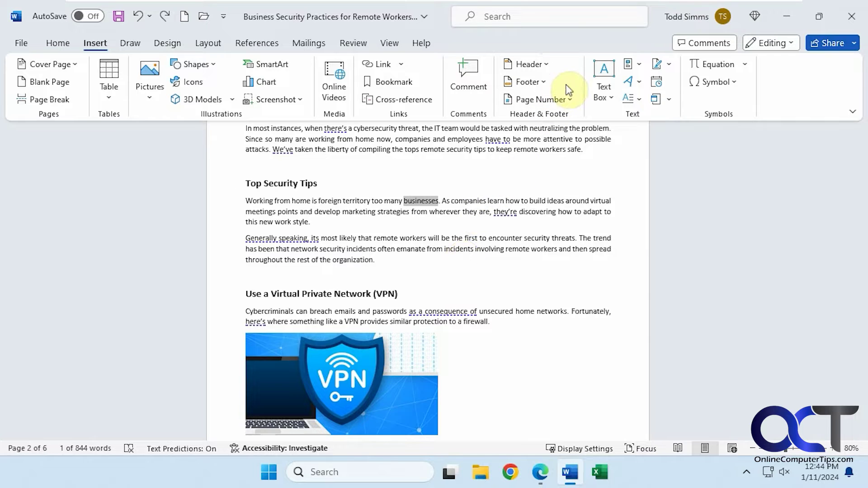
Step: Insert a Blank header with a [Type here] placeholder and return to the body
click(528, 62)
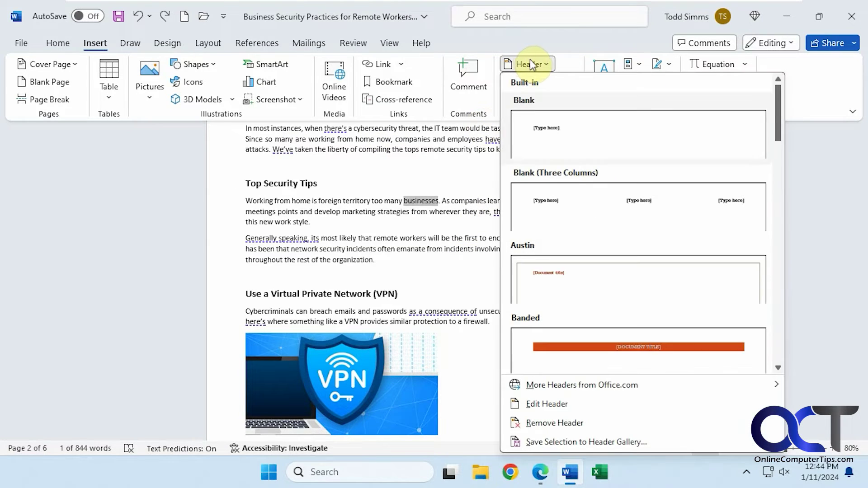
click(580, 120)
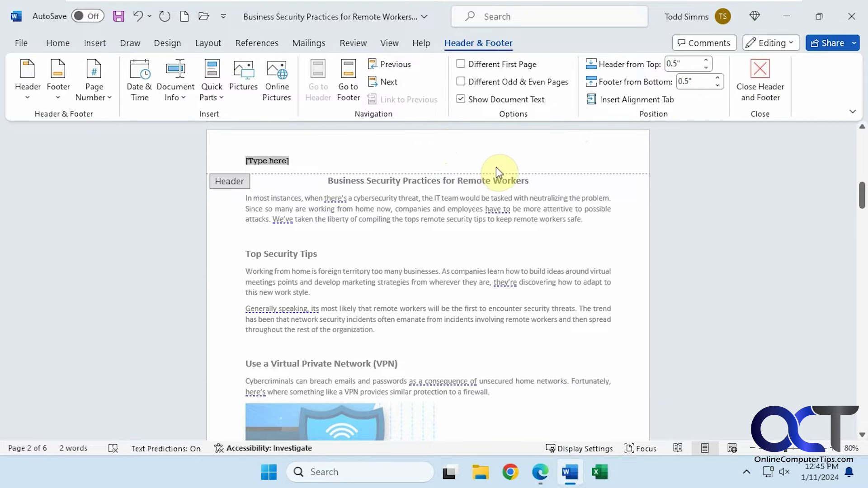
double_click(502, 184)
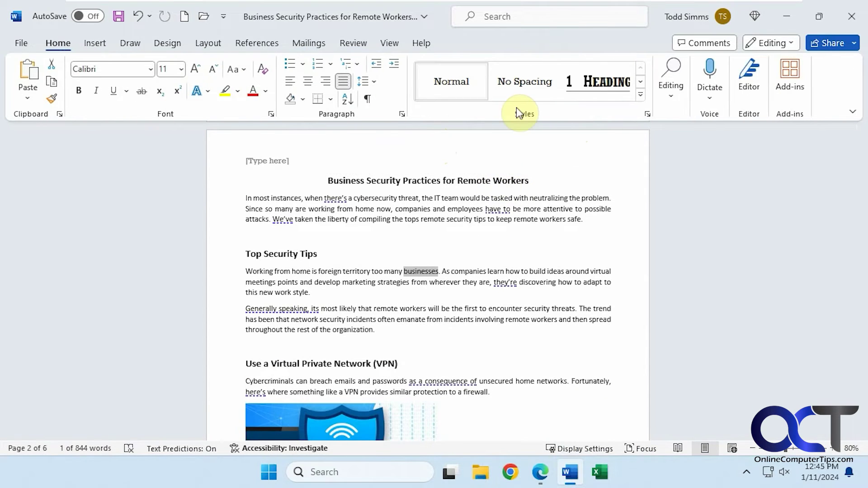
Step: Preview the Page Number placement options on Insert without choosing one
click(95, 42)
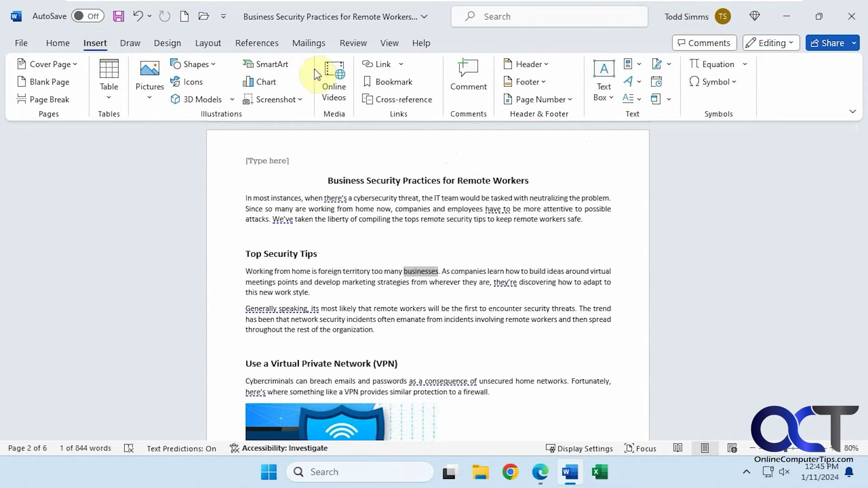
click(548, 100)
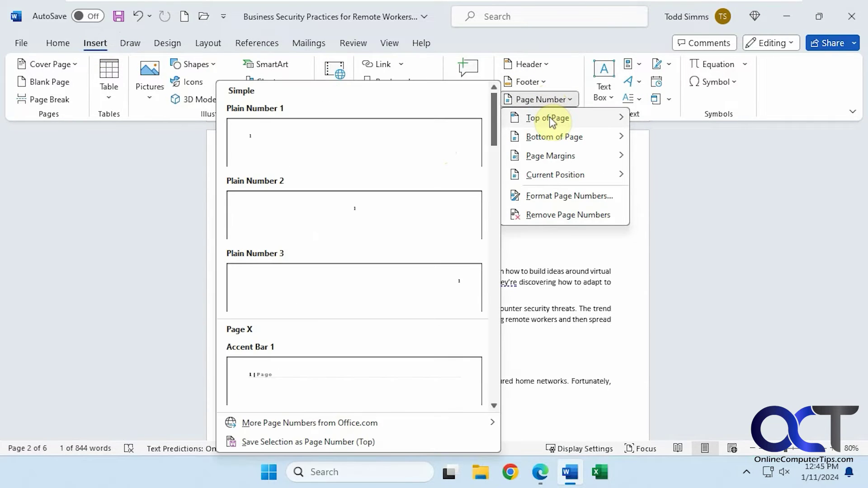
click(679, 194)
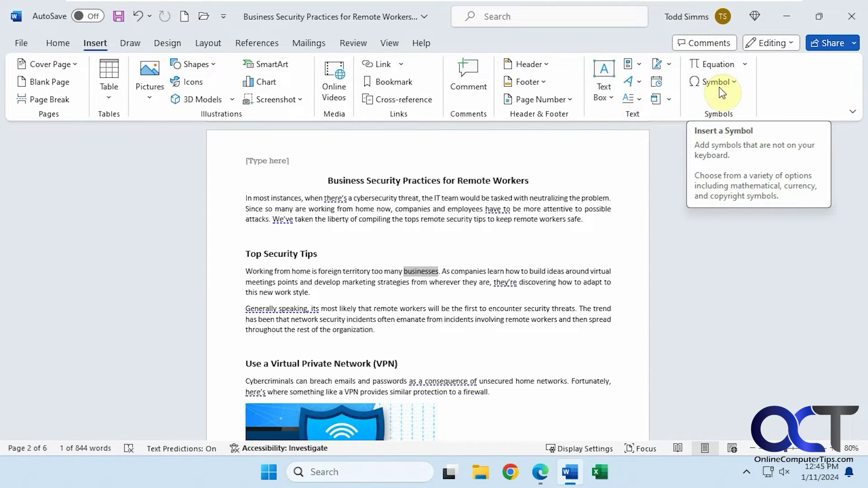
Step: Pick the yellow highlighter on Draw, undo a test stroke, and preview Format Background
click(131, 43)
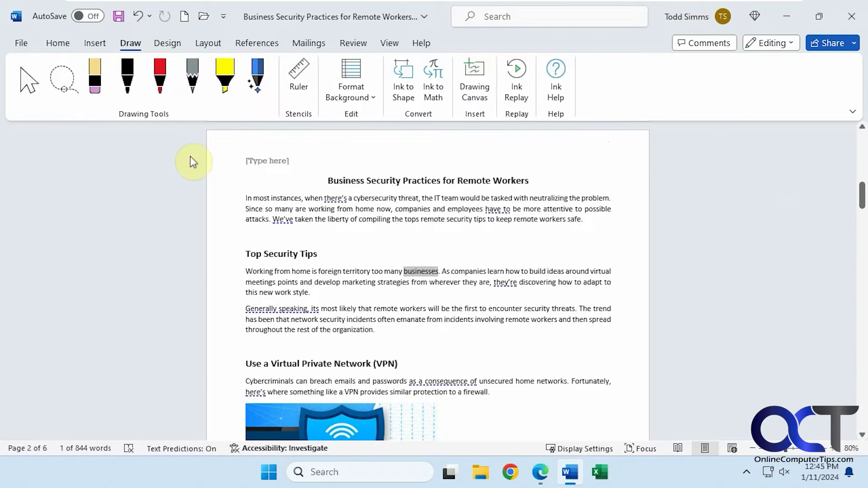
click(222, 77)
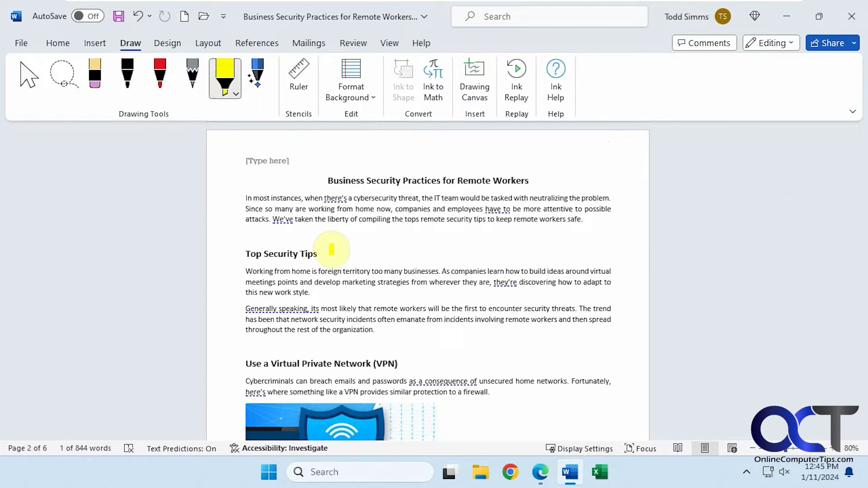
mouse_move(332, 249)
mouse_down()
mouse_move(382, 245)
mouse_move(321, 328)
mouse_move(323, 317)
mouse_up()
key(ctrl+z)
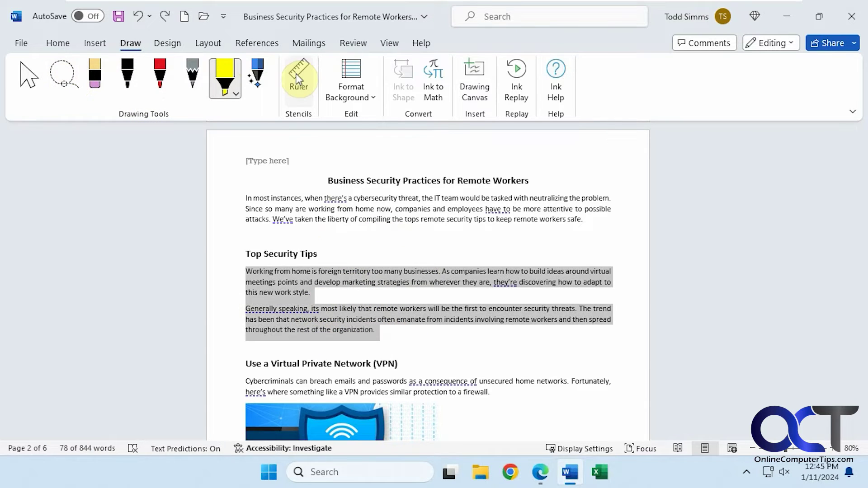
click(371, 97)
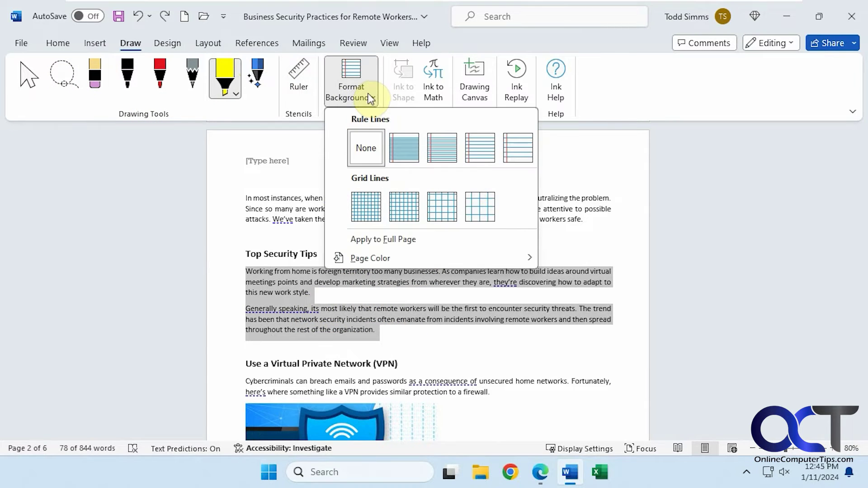
click(370, 98)
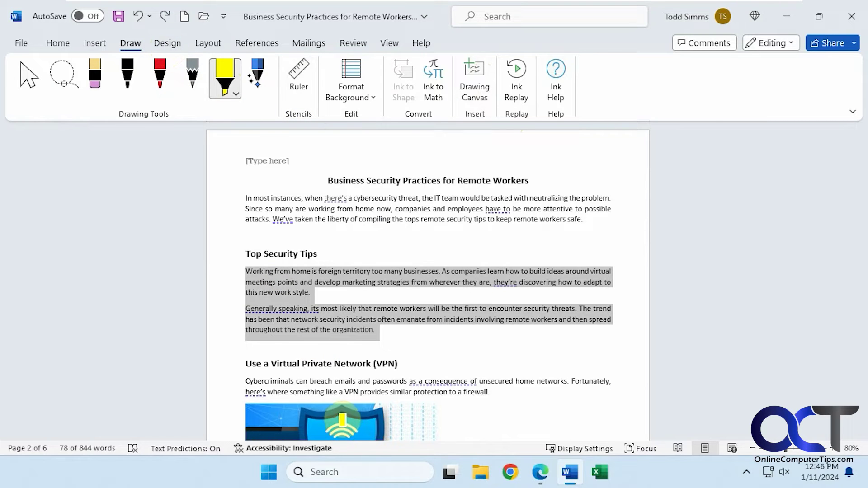
Step: Select the VPN shield image to view Picture Format, then click the title text
click(340, 423)
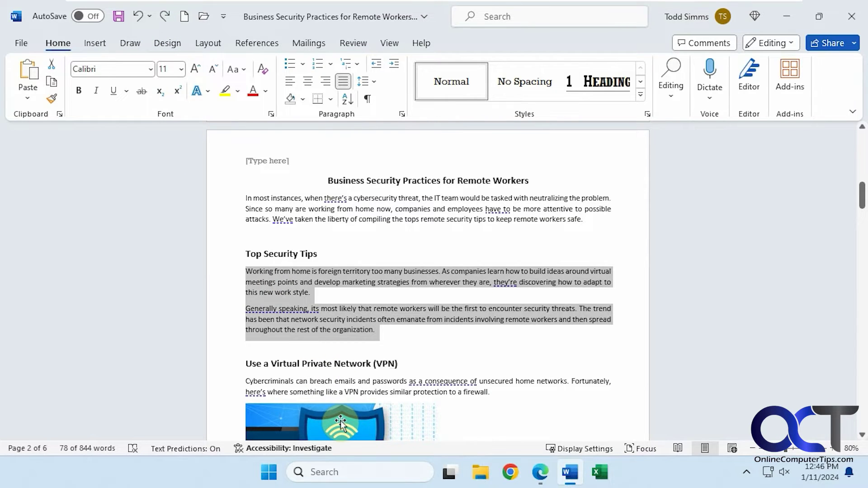
click(341, 423)
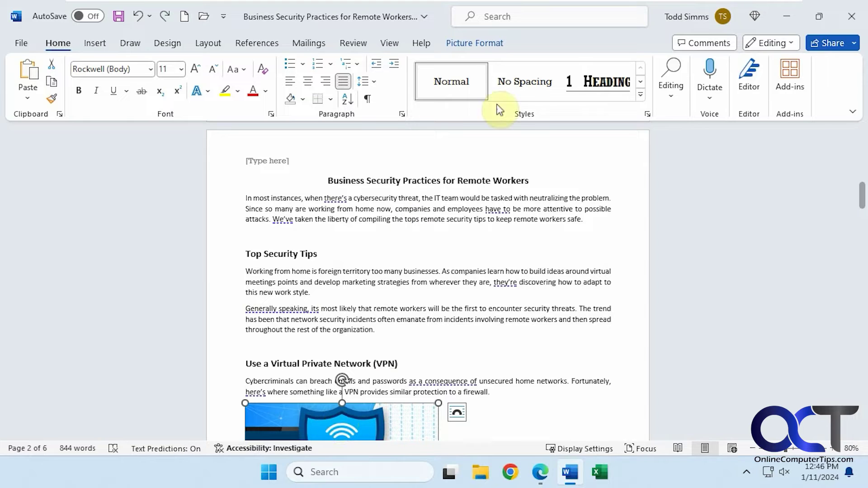
click(484, 42)
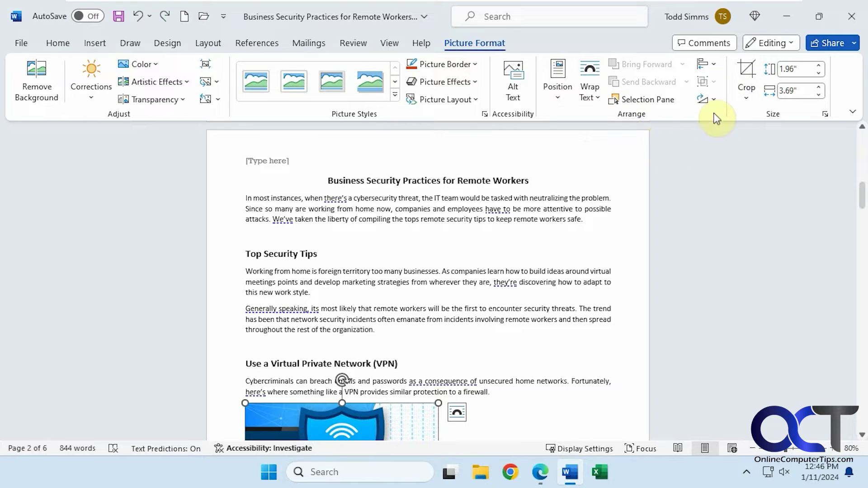
click(592, 176)
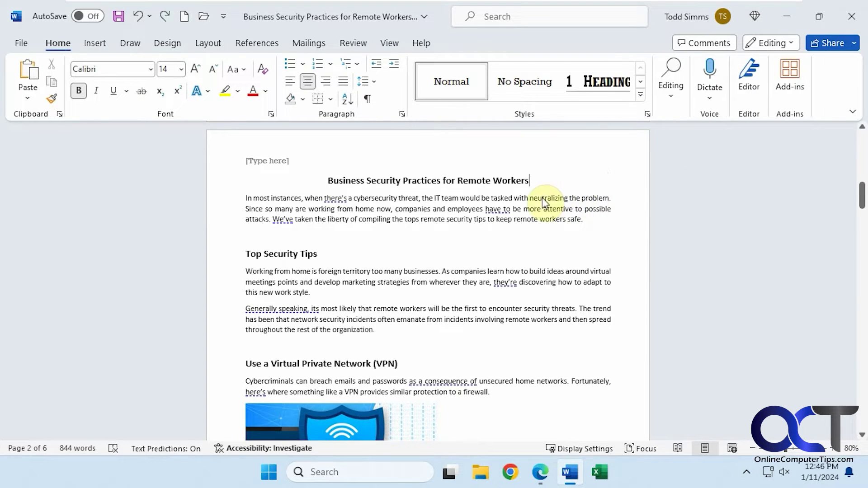
Step: On the Design tab, preview the theme Colors and Fonts galleries without applying any
click(176, 43)
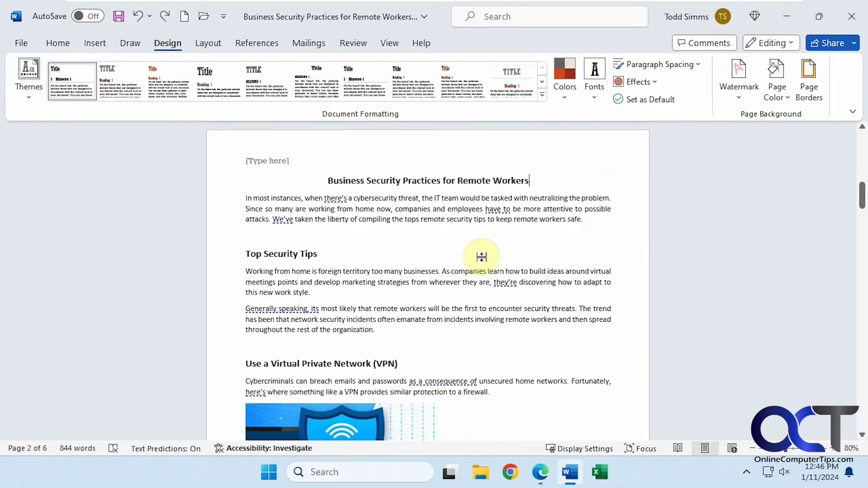
click(574, 100)
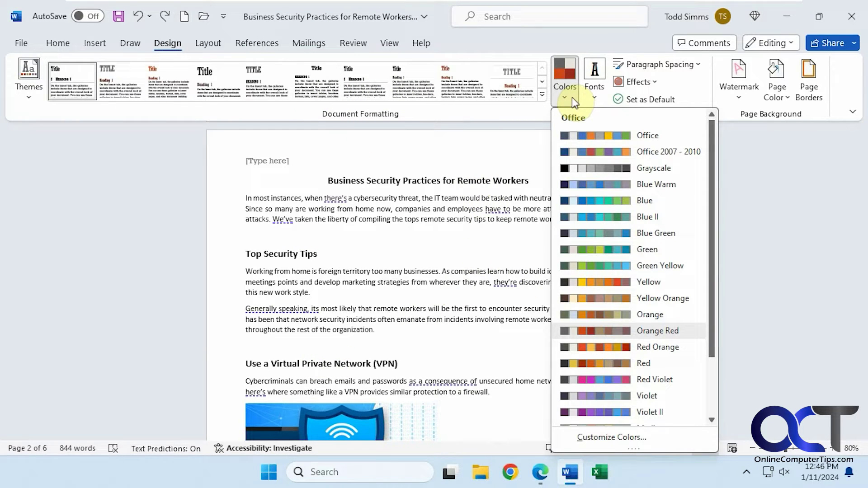
click(572, 97)
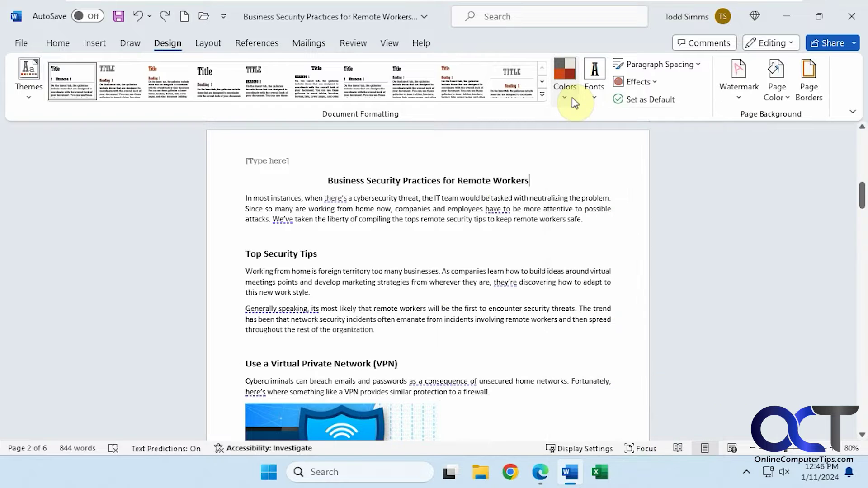
click(597, 98)
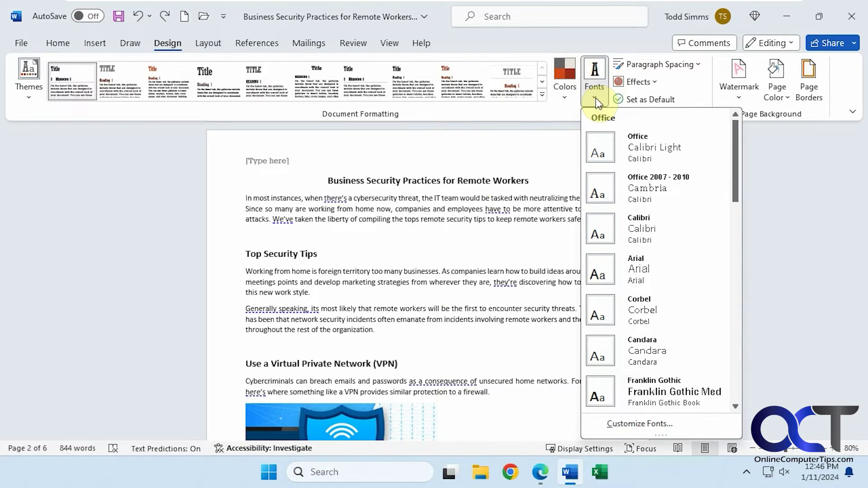
click(596, 98)
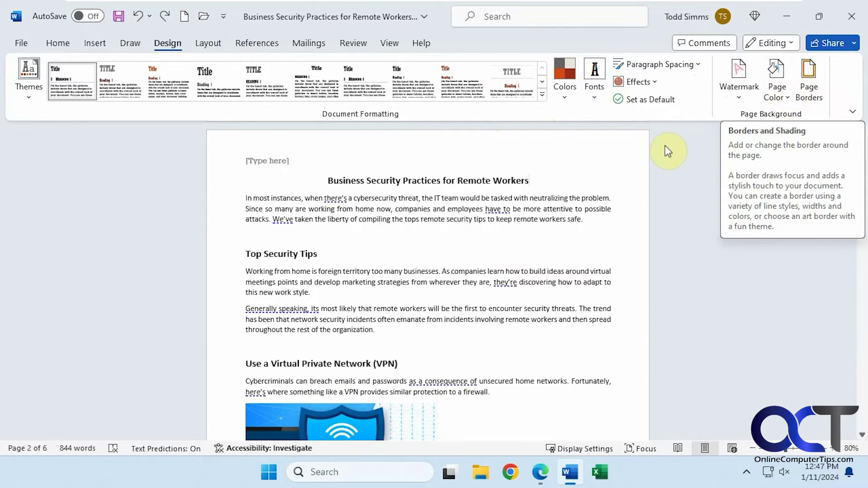
Step: Review Custom Margins, Paper and Layout tabs in Page Setup, then cancel
click(215, 46)
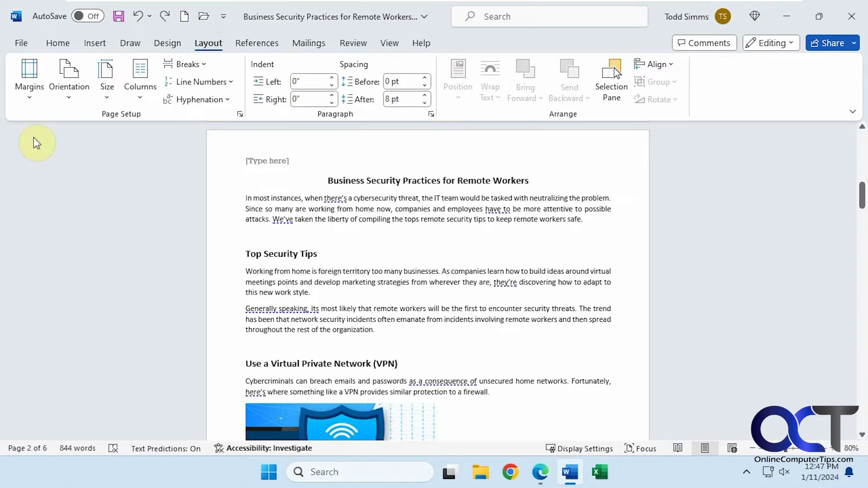
click(31, 94)
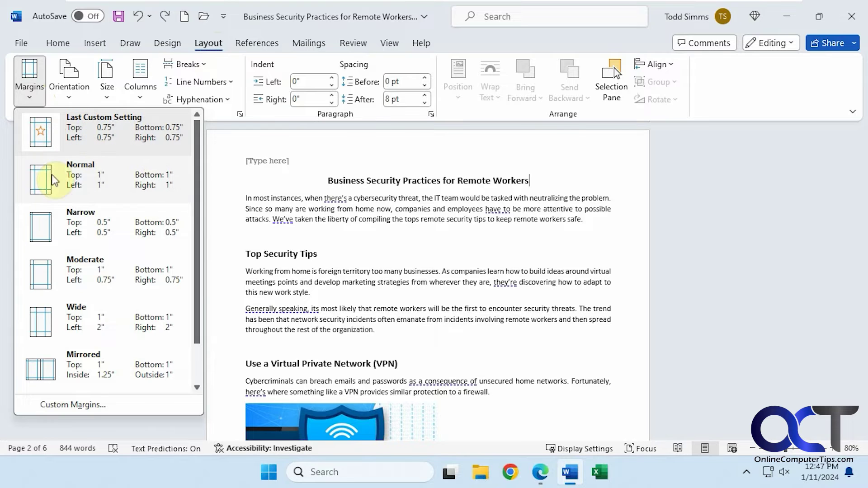
click(94, 400)
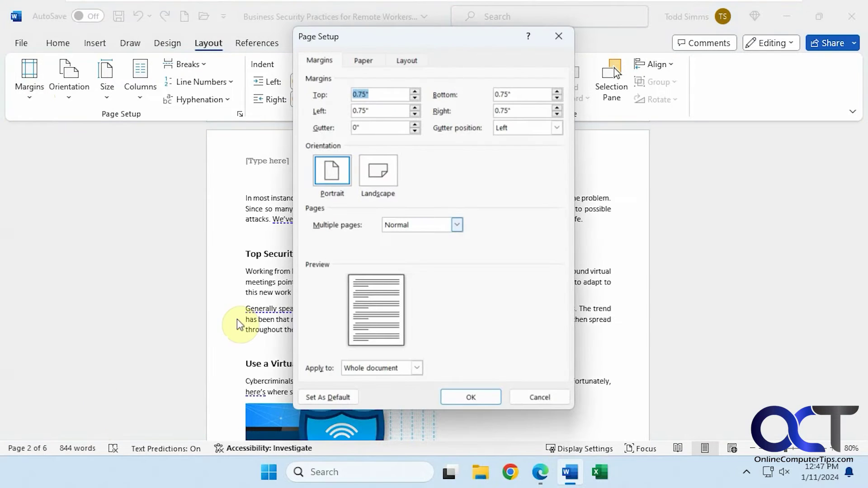
click(364, 60)
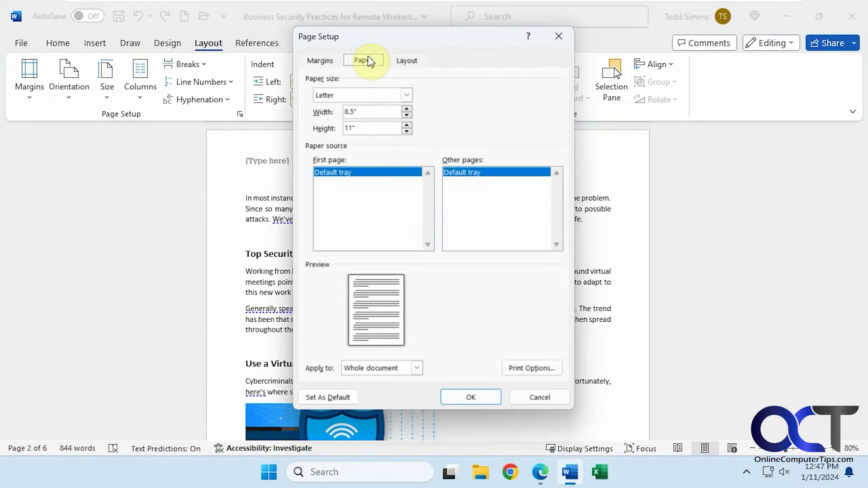
click(407, 61)
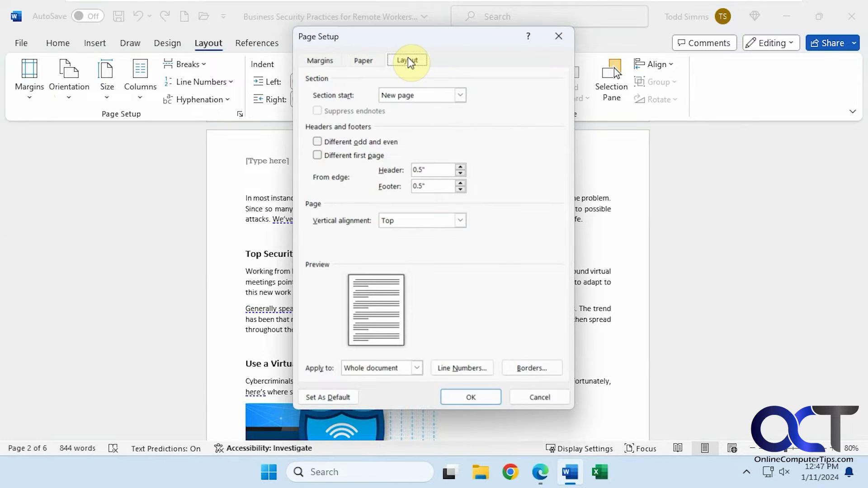
click(526, 399)
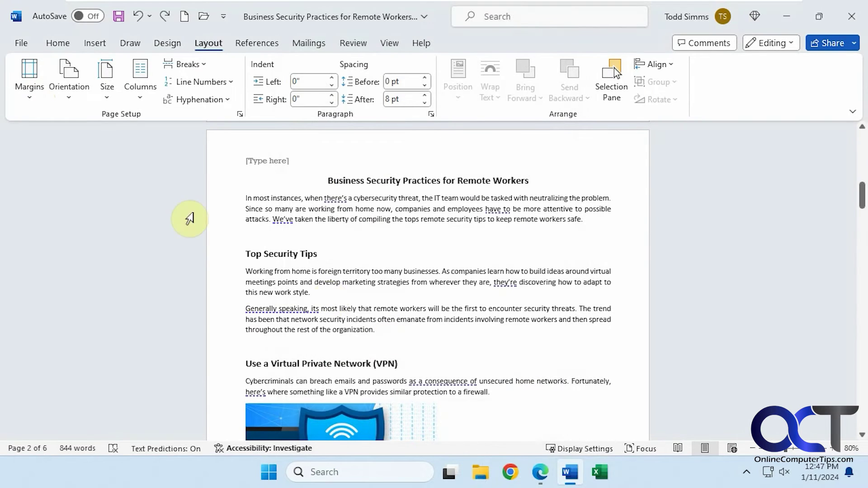
Step: Preview More Paper Sizes and picture Position options unchanged, ending on References
click(111, 99)
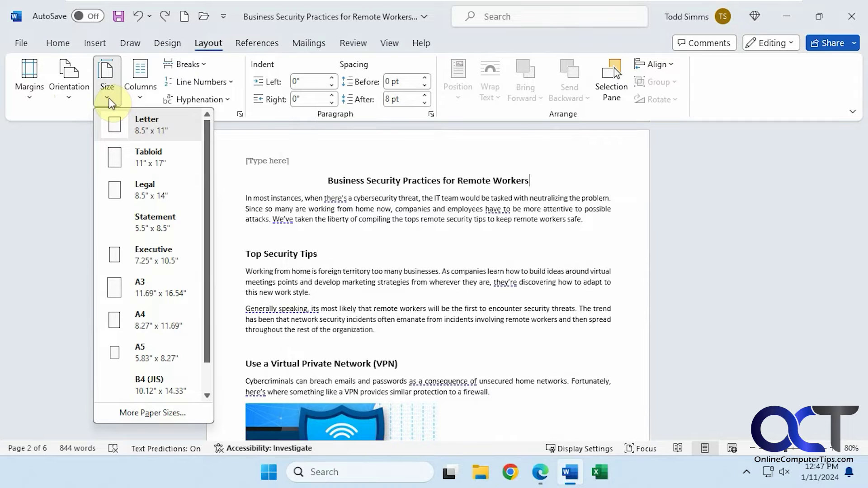
click(166, 413)
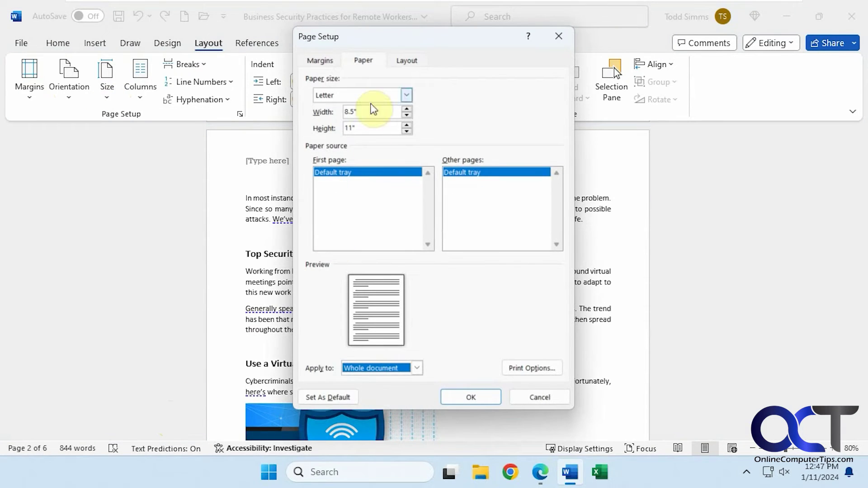
click(551, 397)
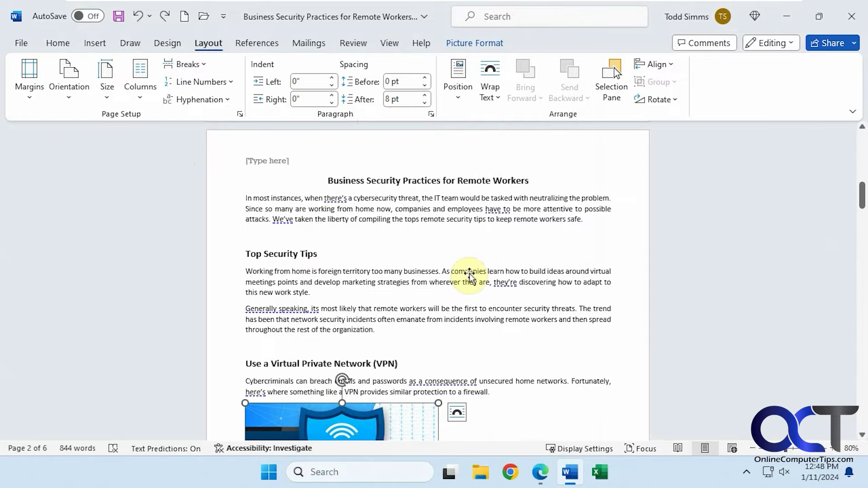
click(457, 99)
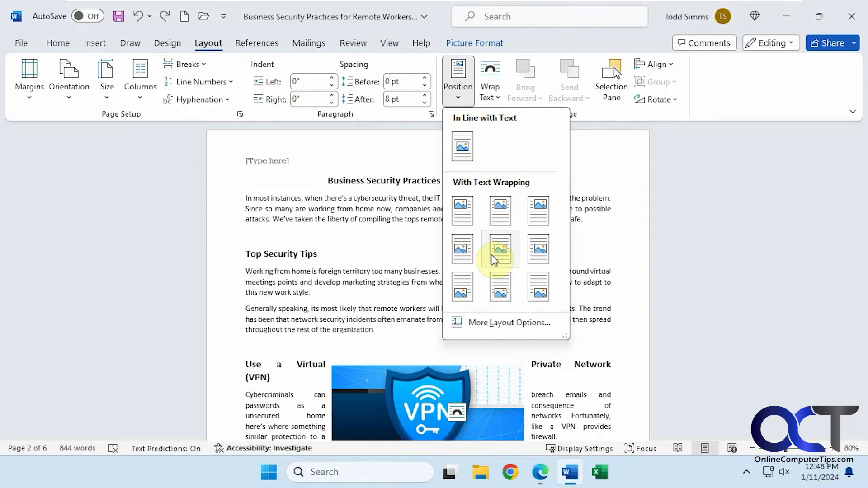
click(685, 180)
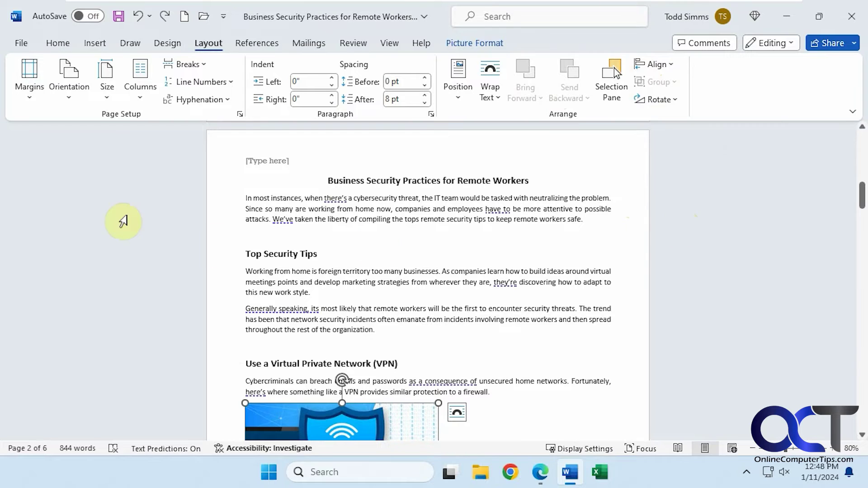
click(259, 43)
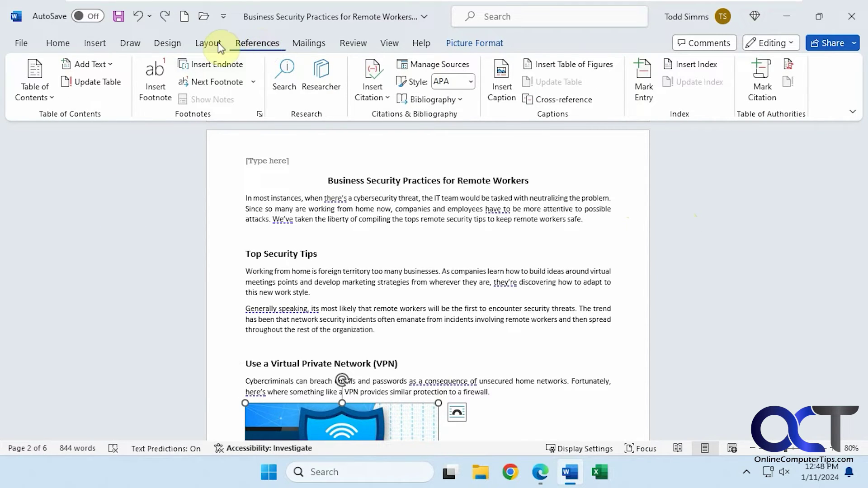
scroll(394, 272, up, 10)
scroll(400, 303, up, 1)
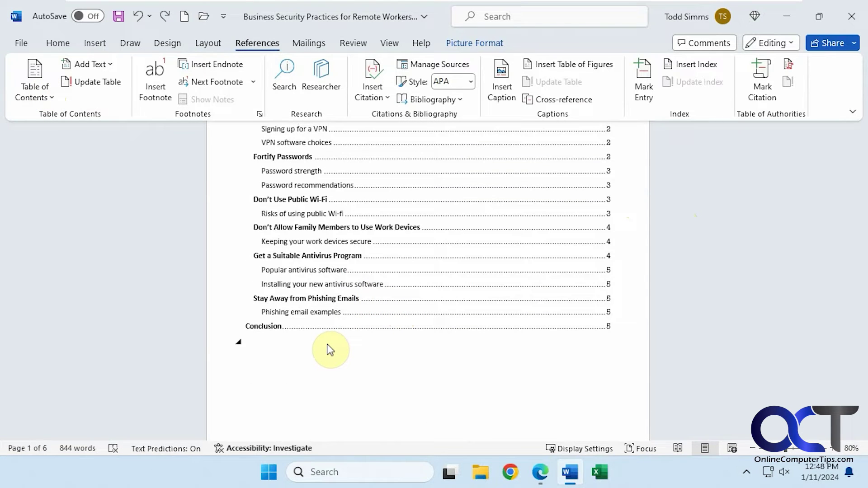
scroll(333, 349, down, 5)
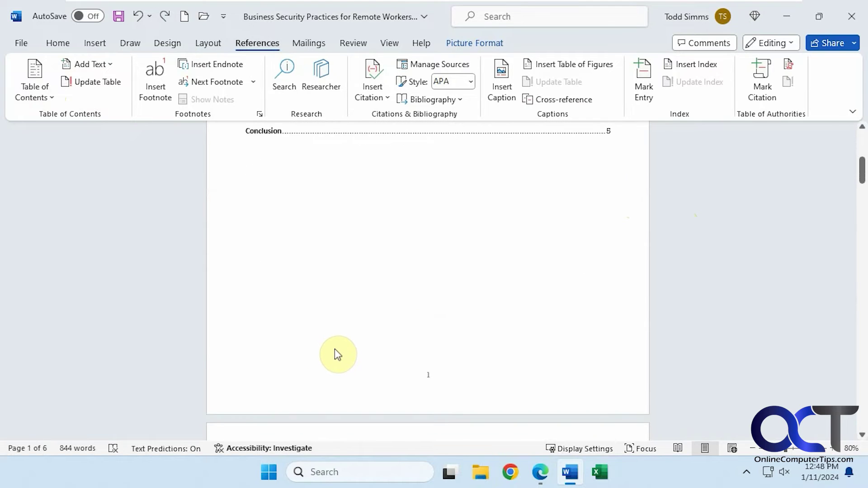
scroll(335, 349, up, 3)
scroll(335, 353, up, 4)
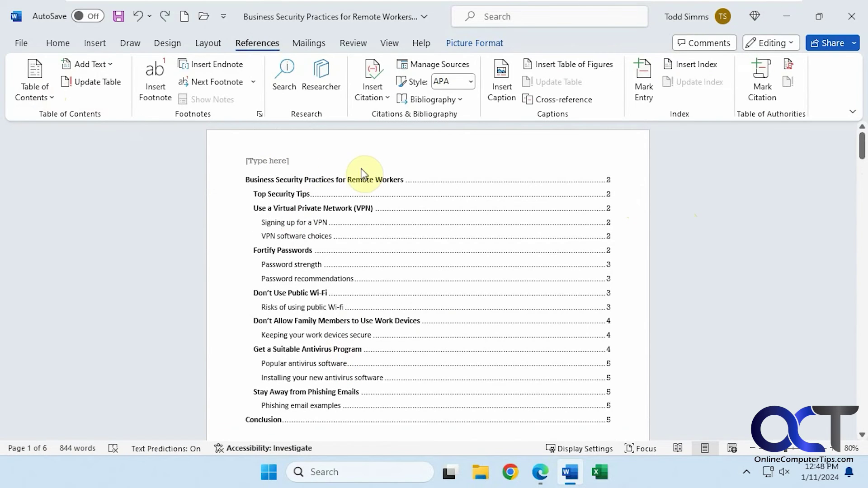
scroll(329, 315, down, 10)
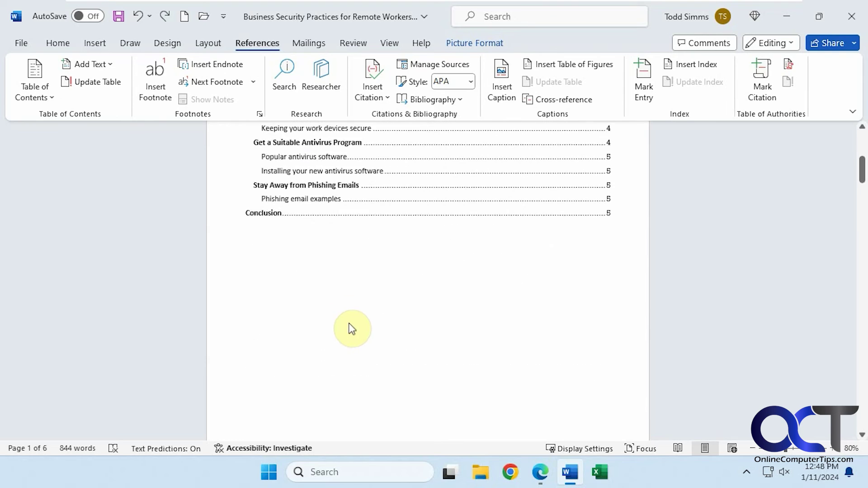
scroll(378, 342, down, 5)
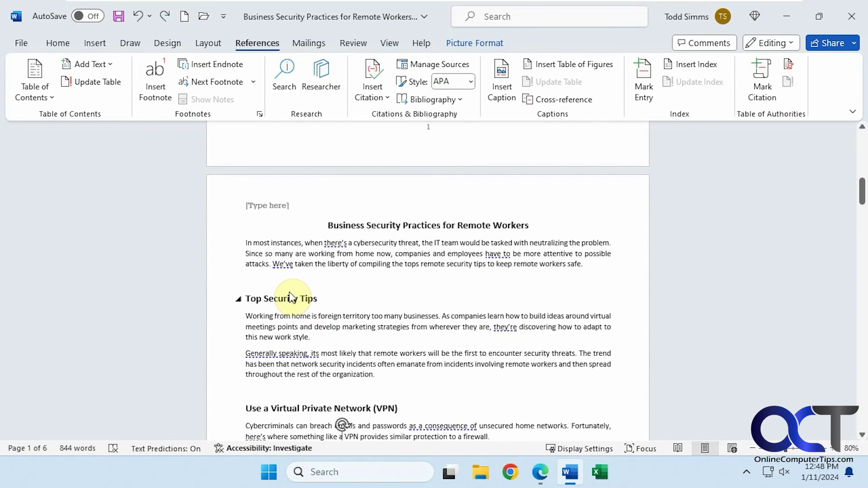
drag(316, 298, 239, 297)
right_click(267, 302)
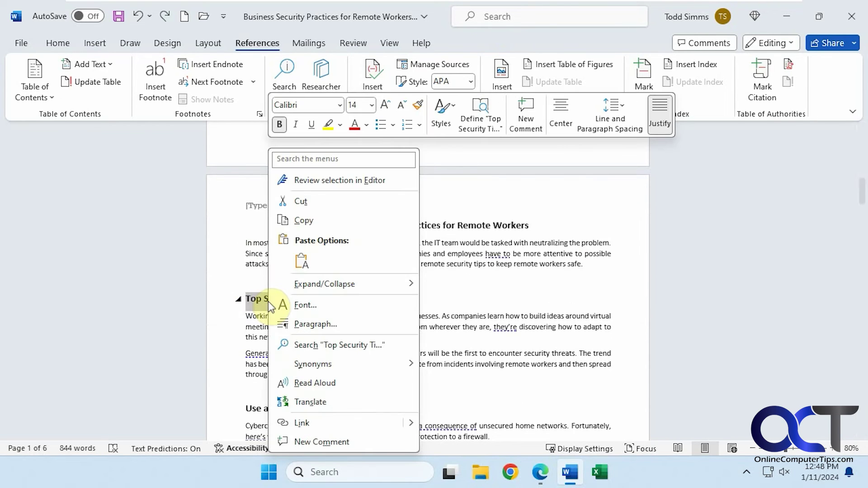
click(312, 325)
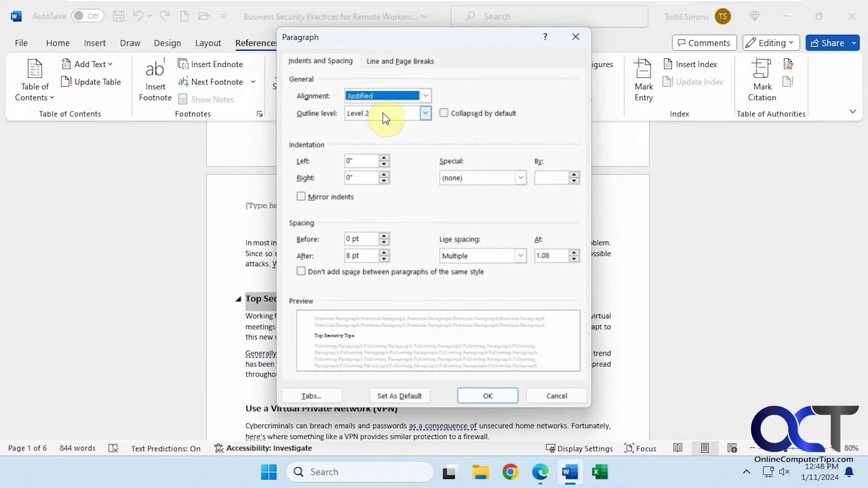
click(539, 395)
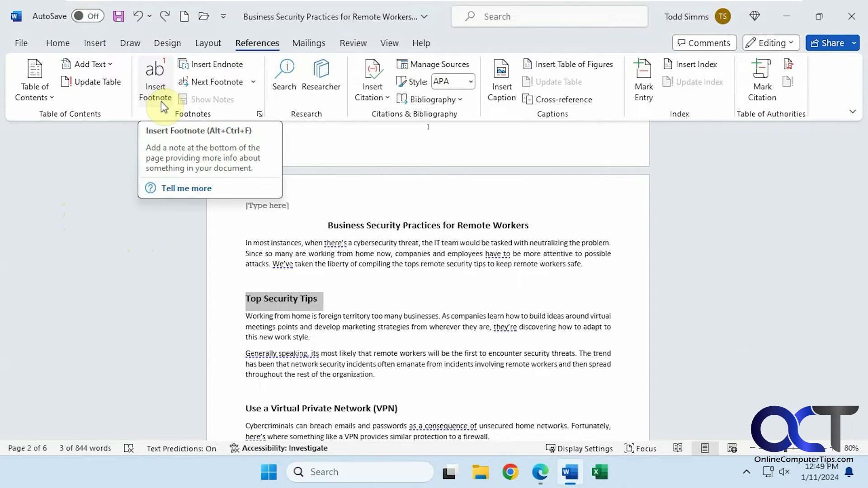
click(284, 78)
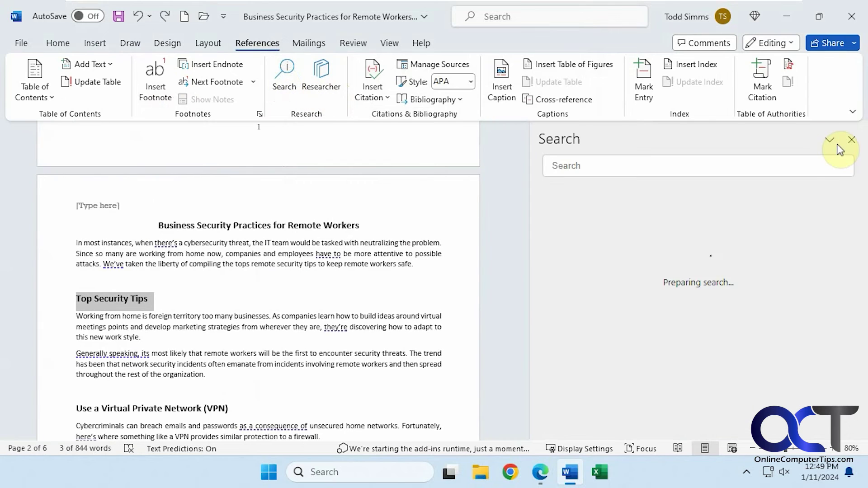
click(850, 141)
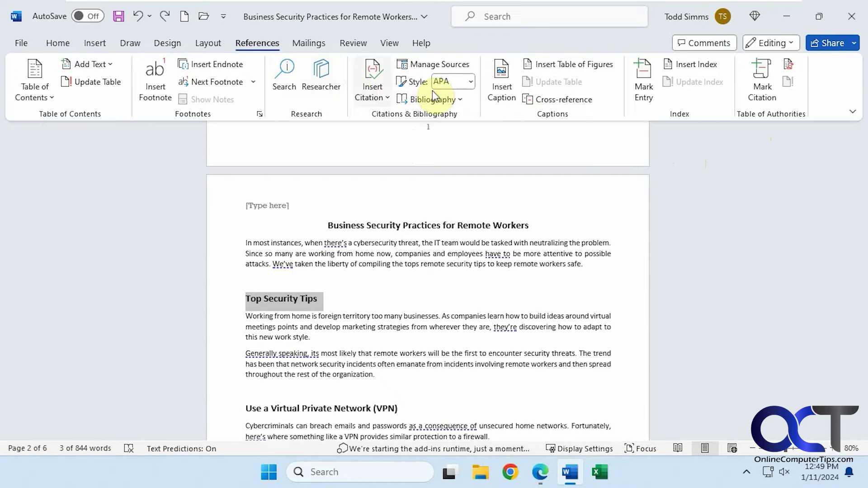
Step: Pass through Mailings to the Review tools, then open and close the Editor pane
click(308, 44)
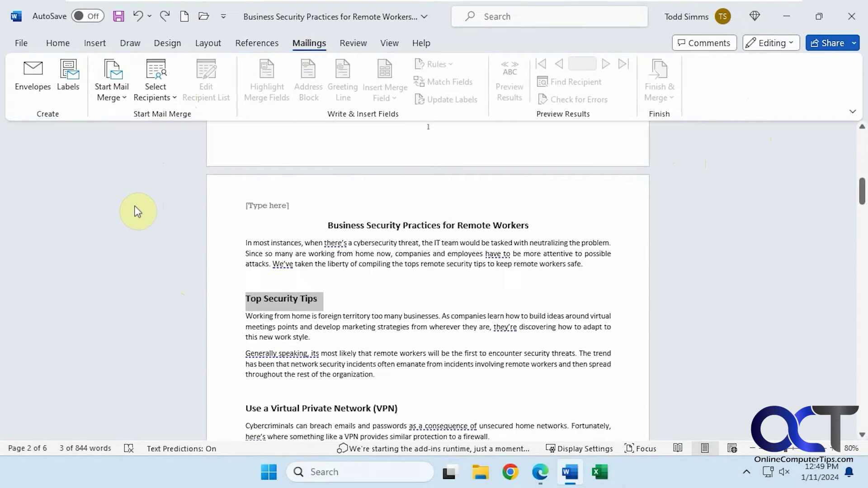
click(361, 42)
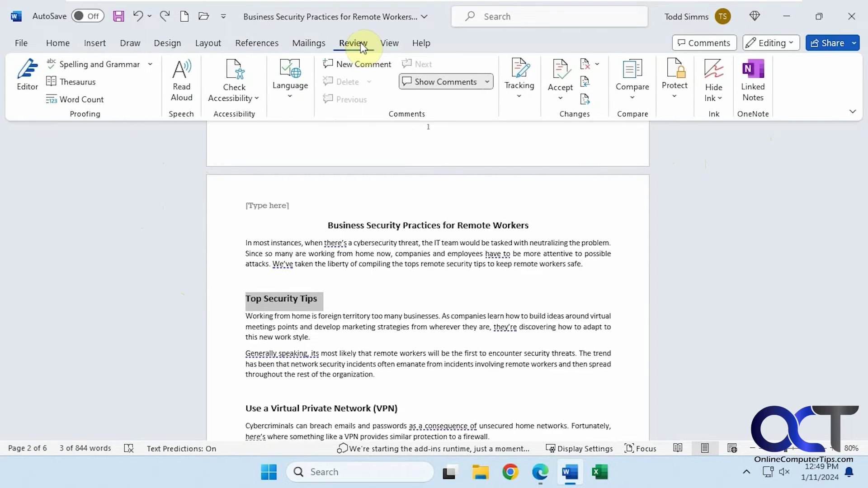
click(27, 78)
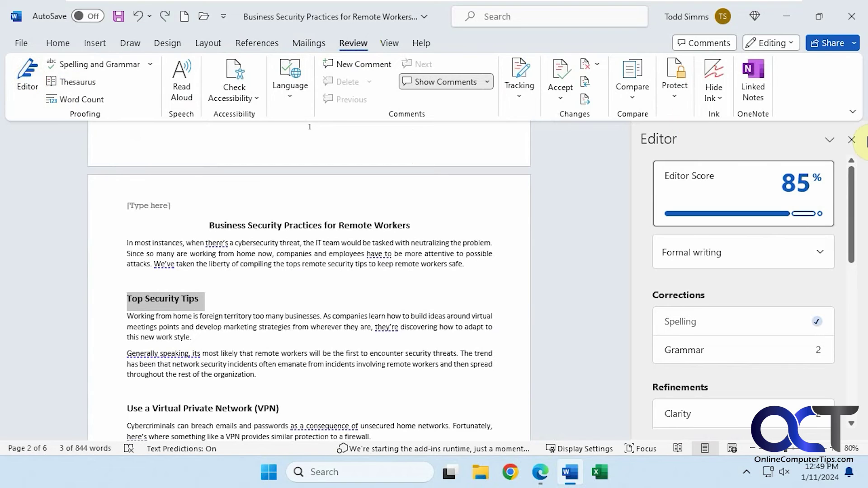
click(850, 140)
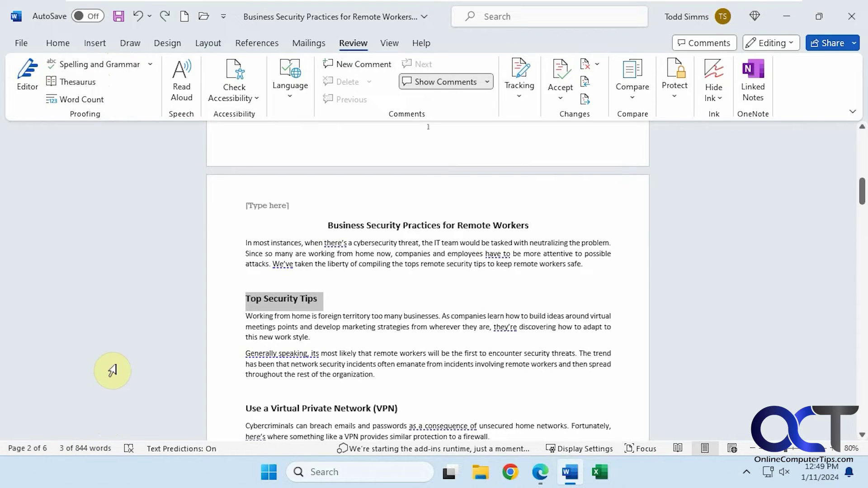
Step: Select the first body paragraph and start, then stop, Read Aloud on it
click(433, 281)
drag(577, 264, 246, 242)
click(176, 88)
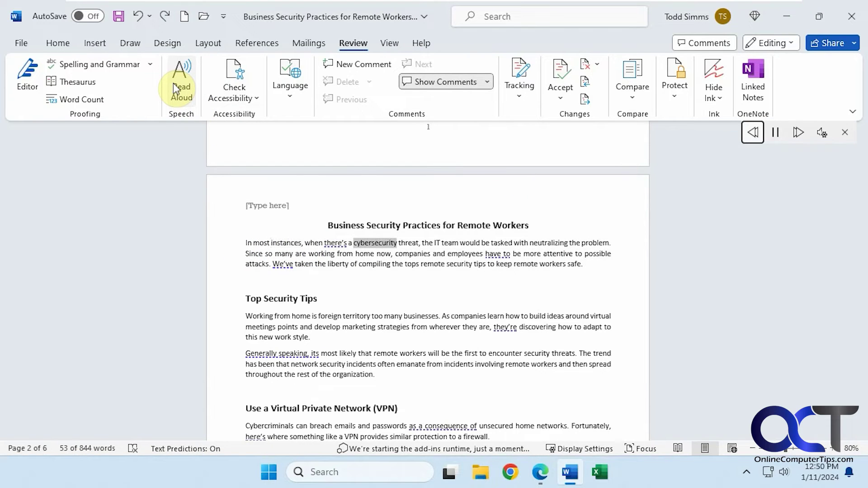
click(182, 86)
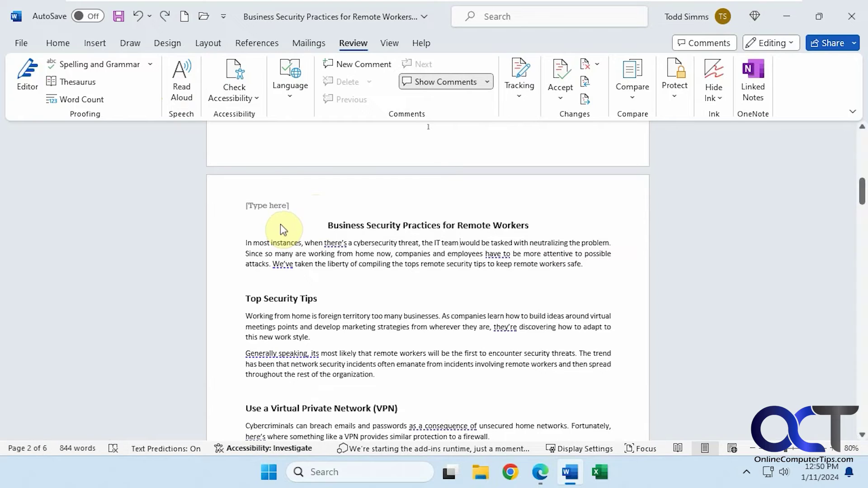
Step: Browse the Check Accessibility and Language options, toggle comment display, then show the View tab
click(257, 99)
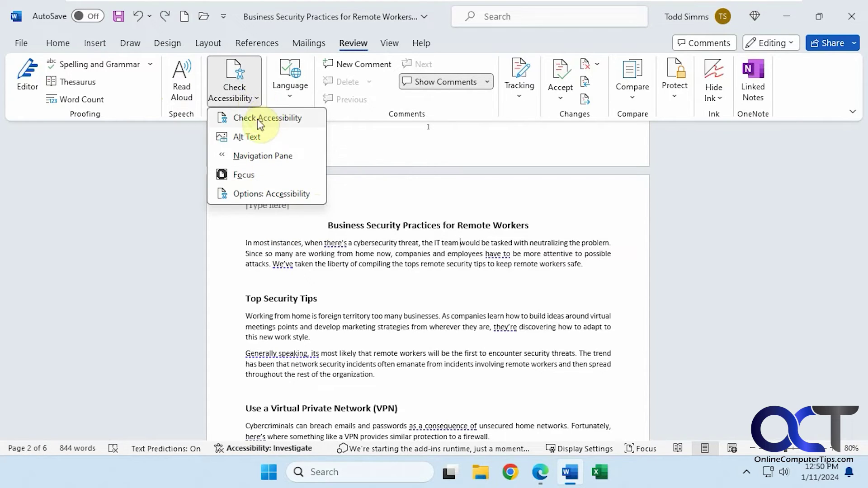
click(291, 231)
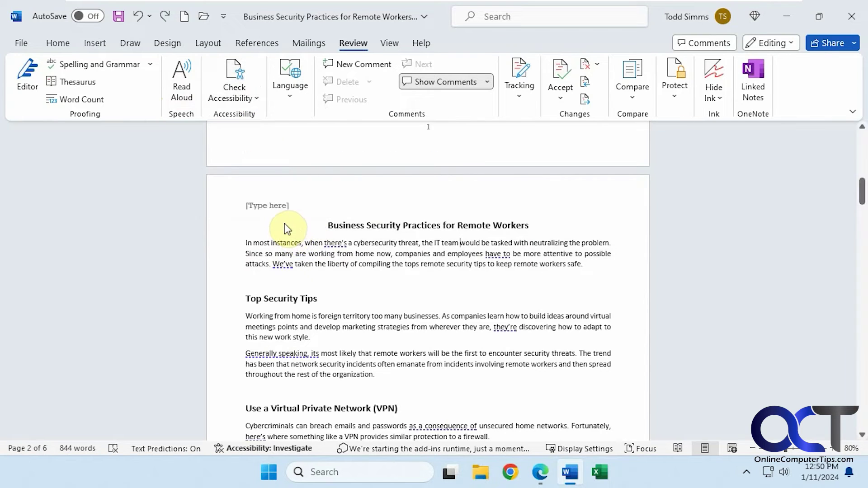
click(289, 93)
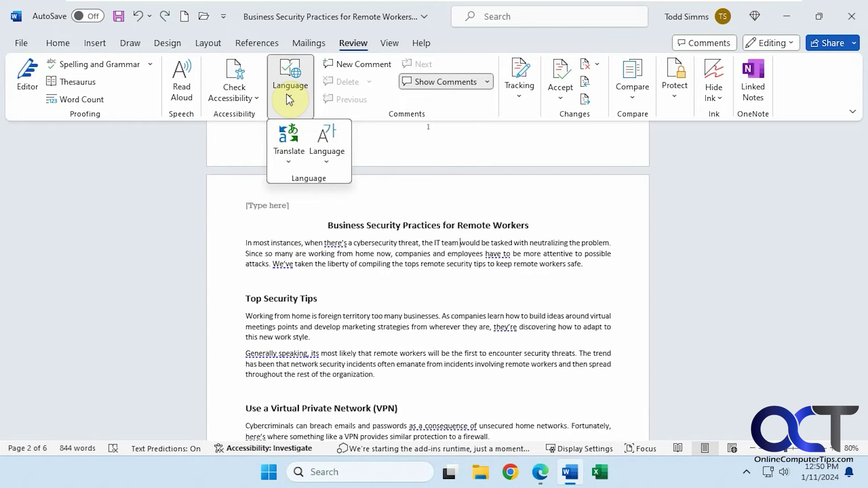
click(355, 221)
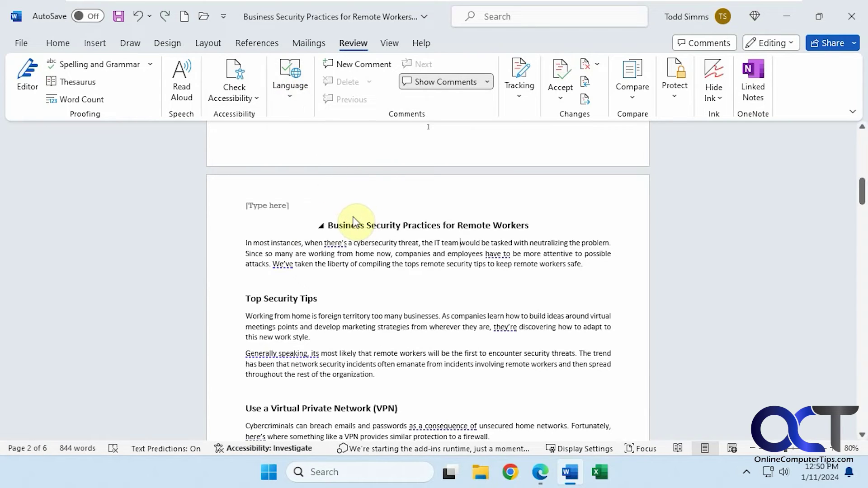
click(430, 91)
click(390, 43)
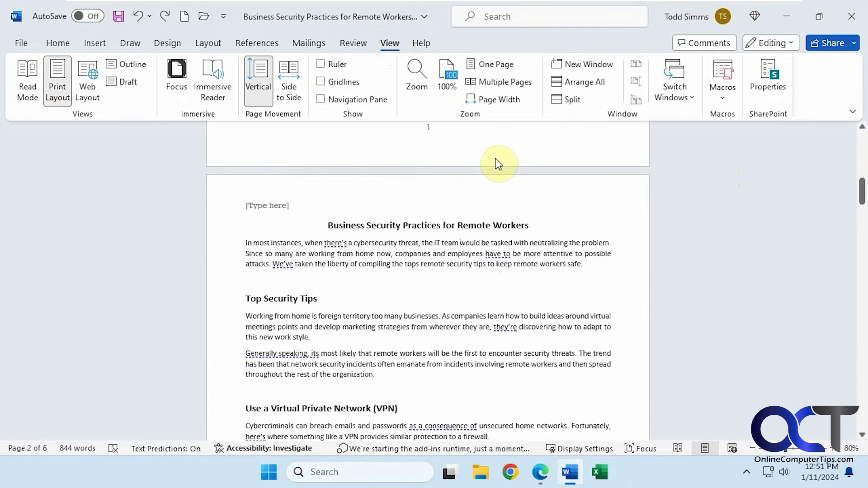
click(33, 86)
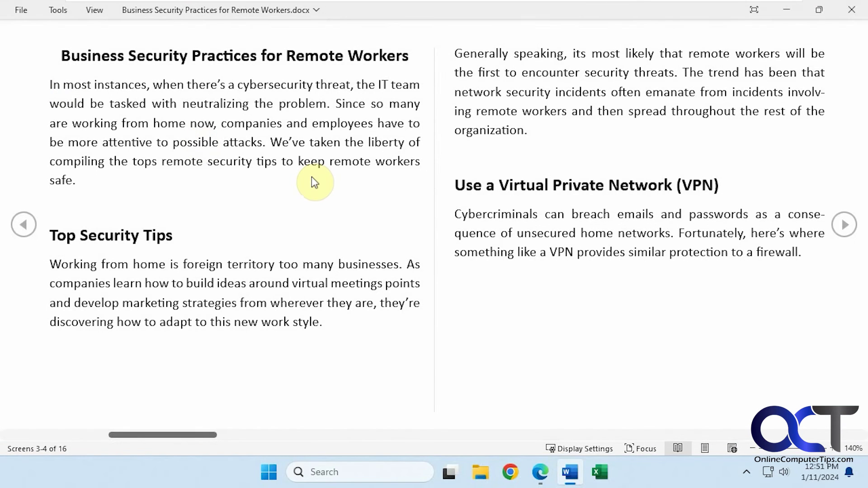
click(845, 225)
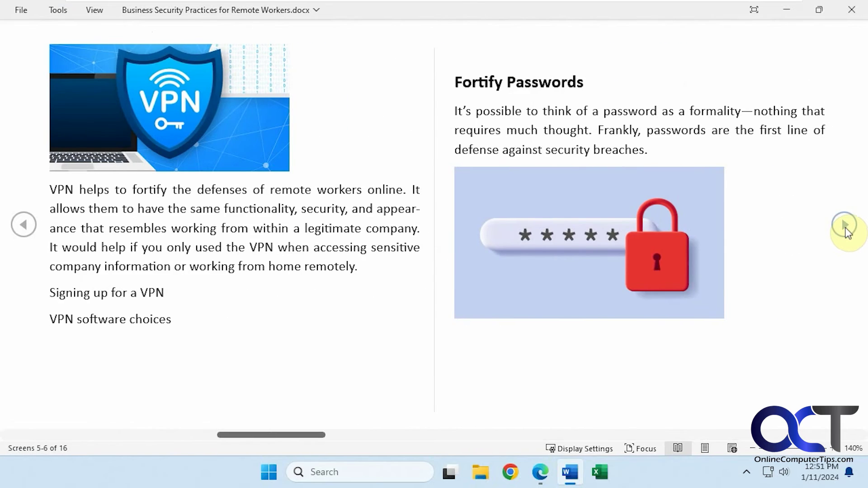
click(845, 226)
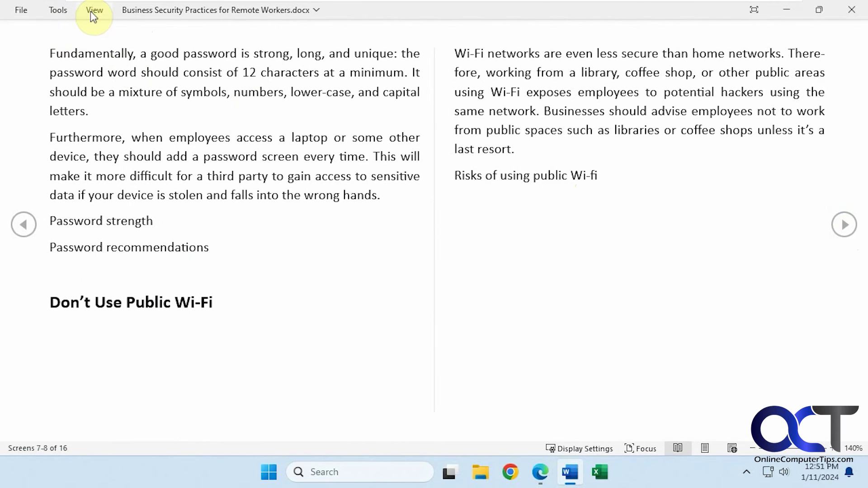
click(116, 36)
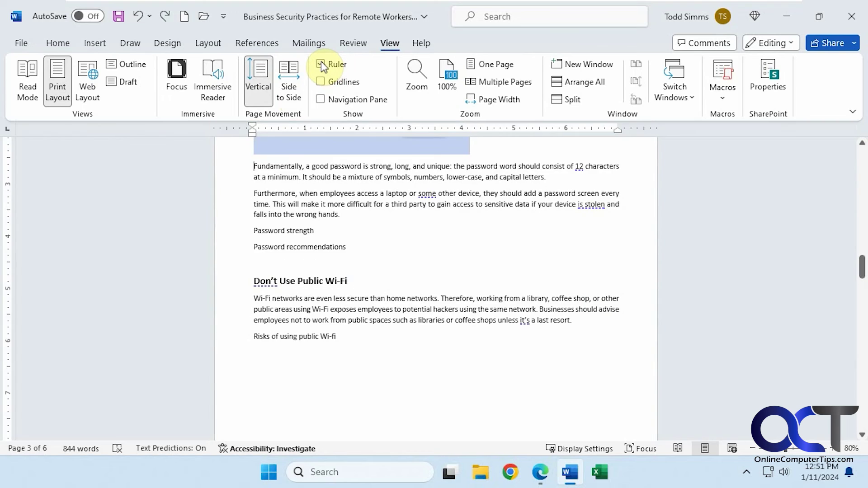
click(321, 82)
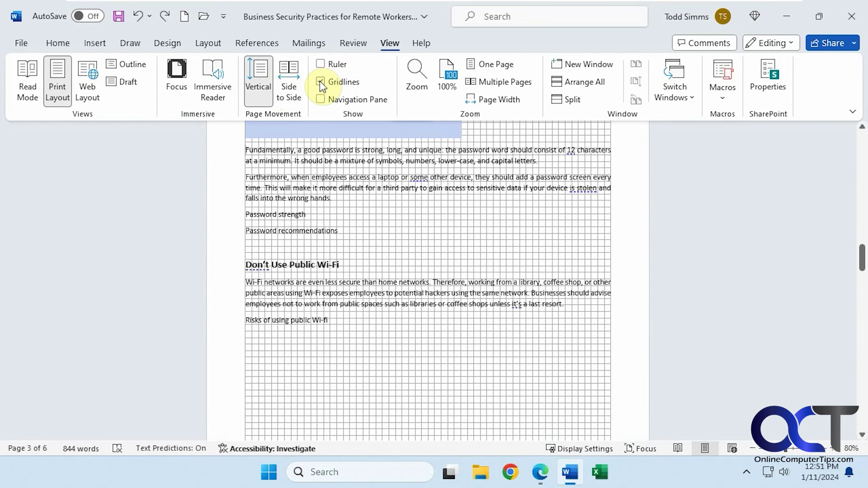
click(320, 81)
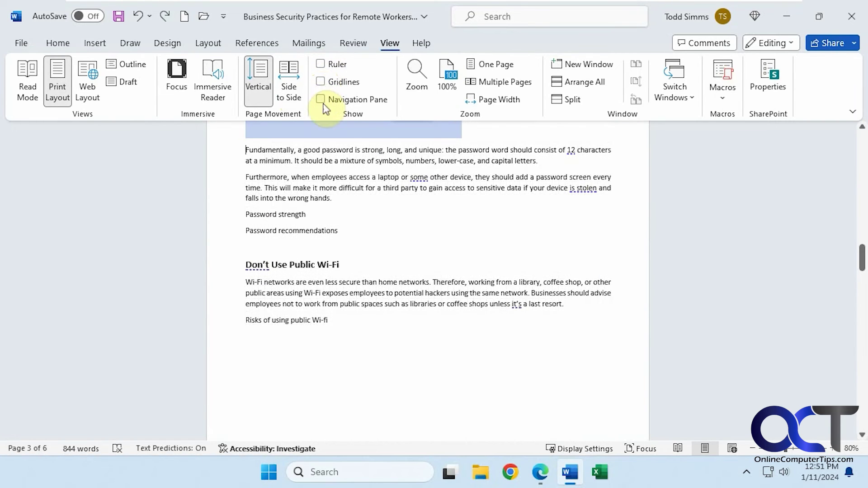
click(321, 99)
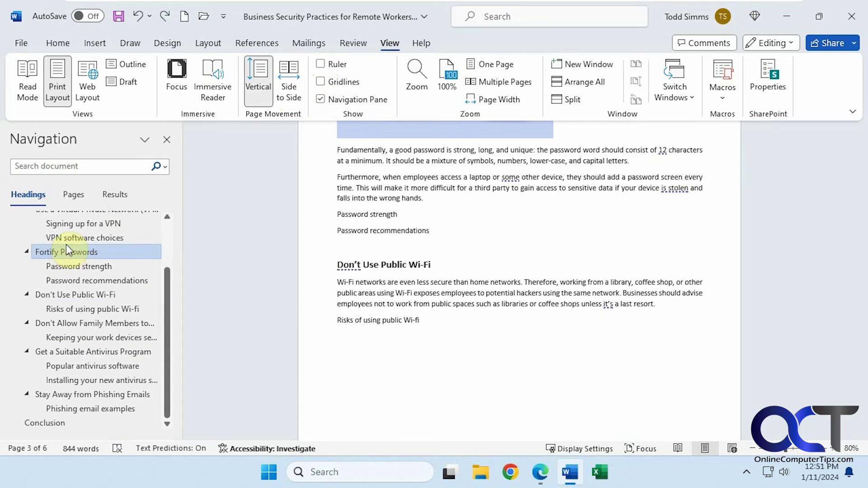
click(73, 194)
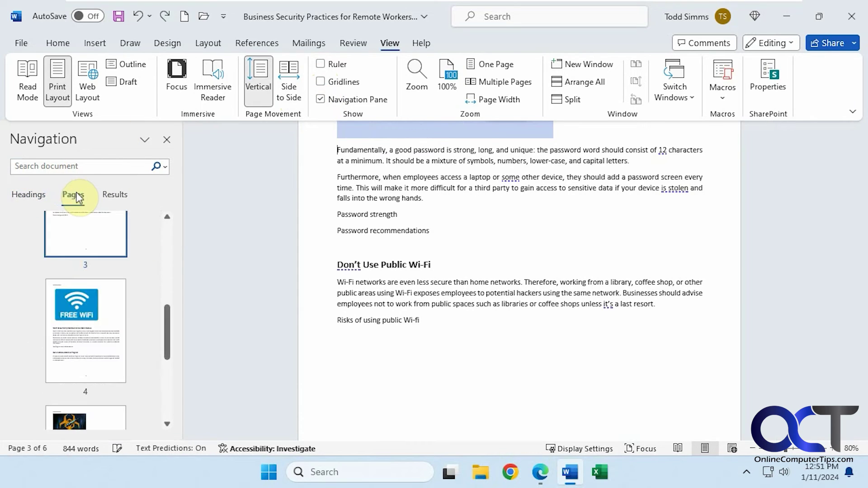
click(121, 196)
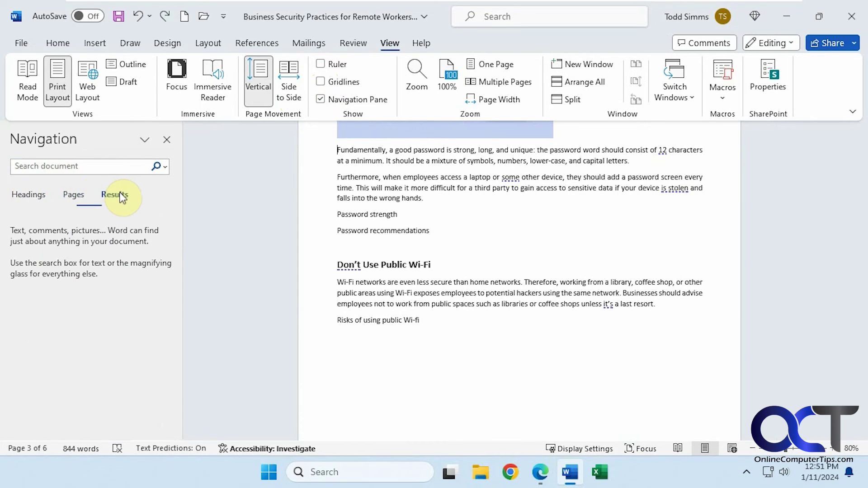
click(167, 139)
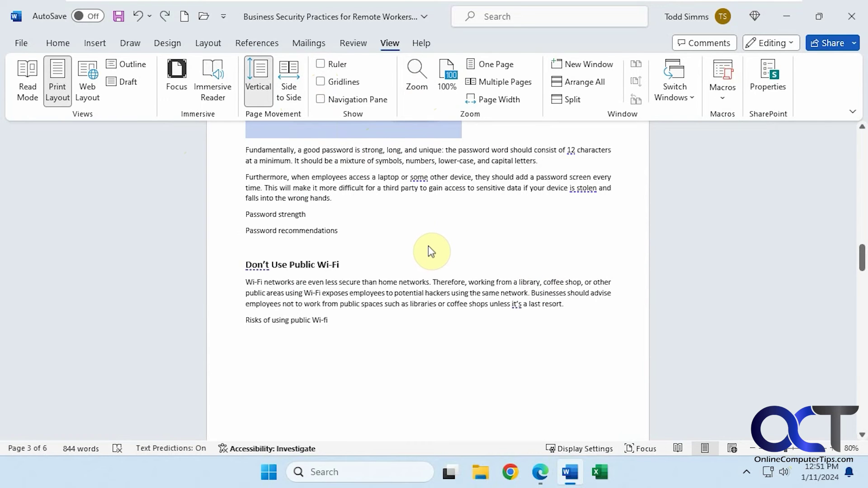
Step: Scroll through the document, then zoom out to One Page view
scroll(429, 250, down, 1)
scroll(430, 251, up, 2)
scroll(431, 252, down, 2)
scroll(430, 254, up, 2)
scroll(430, 255, down, 2)
scroll(430, 260, up, 1)
ctrl+scroll(428, 262, down, 3)
ctrl+scroll(427, 262, up, 5)
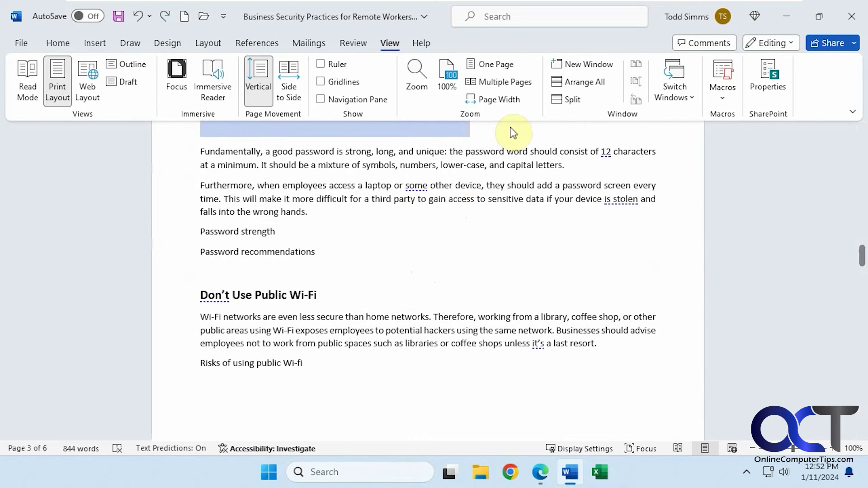
click(504, 64)
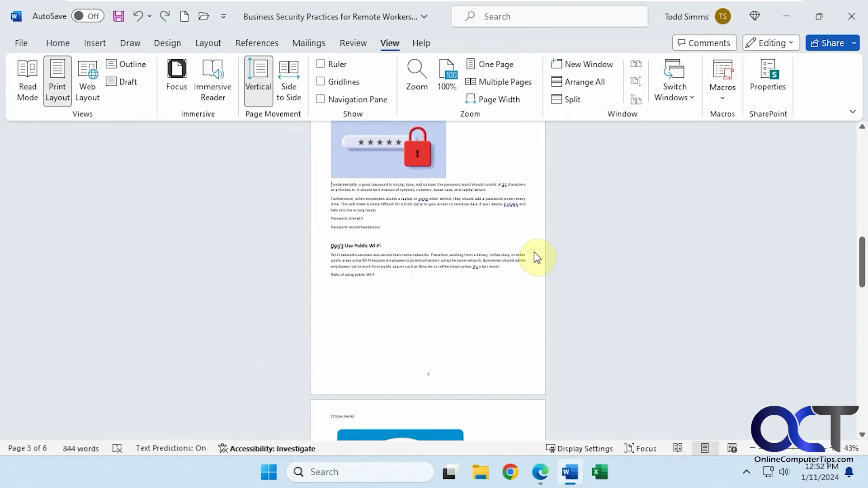
Step: Try Multiple Pages and Page Width views, then return to One Page
click(510, 86)
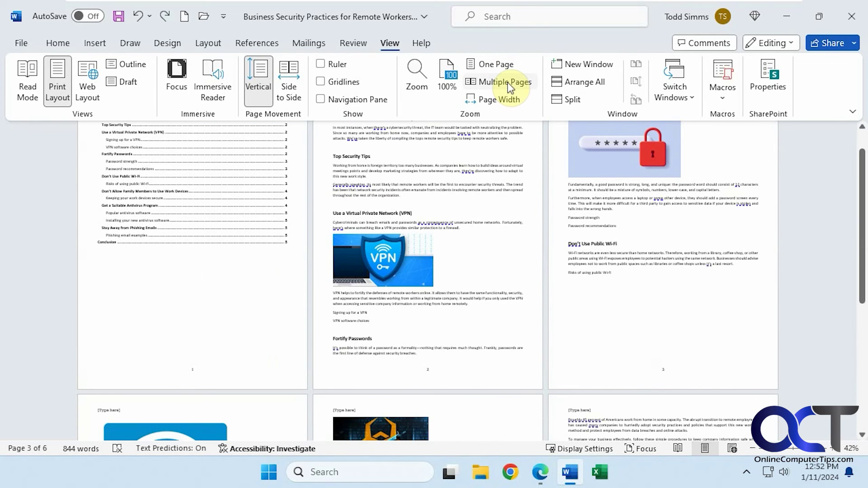
click(500, 100)
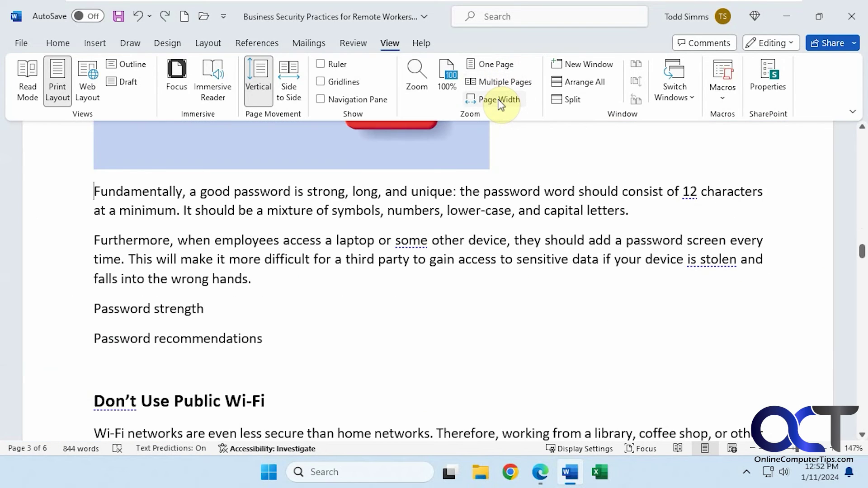
scroll(512, 186, down, 8)
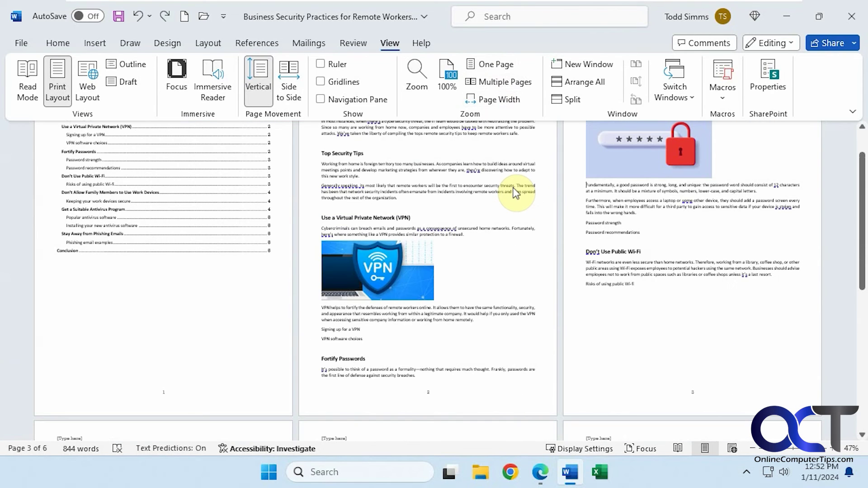
click(505, 65)
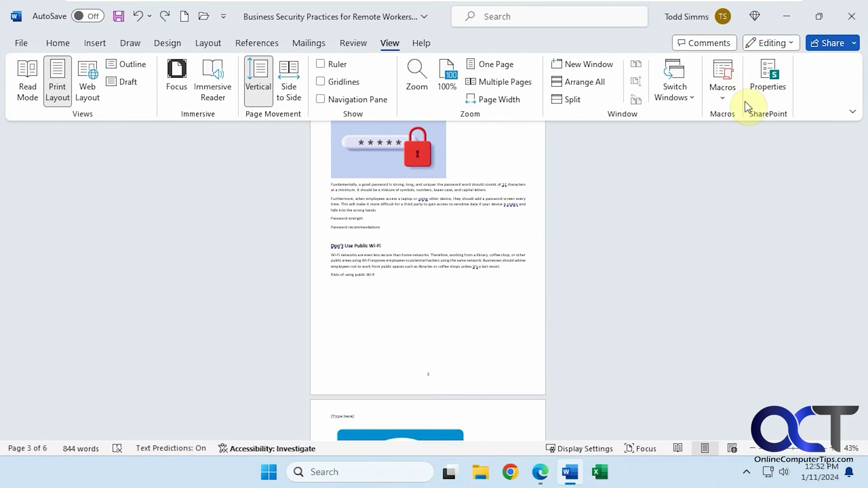
Step: On the Help tab, open and close the Help pane, then Show Training and close it
click(421, 41)
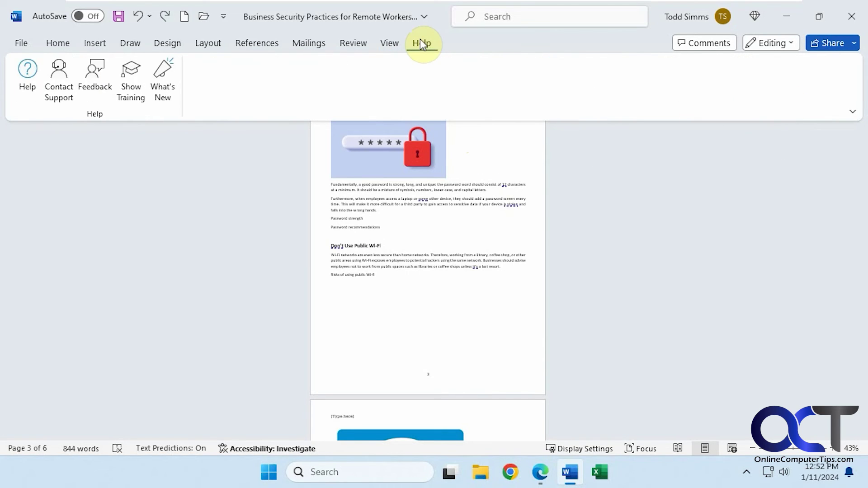
click(28, 71)
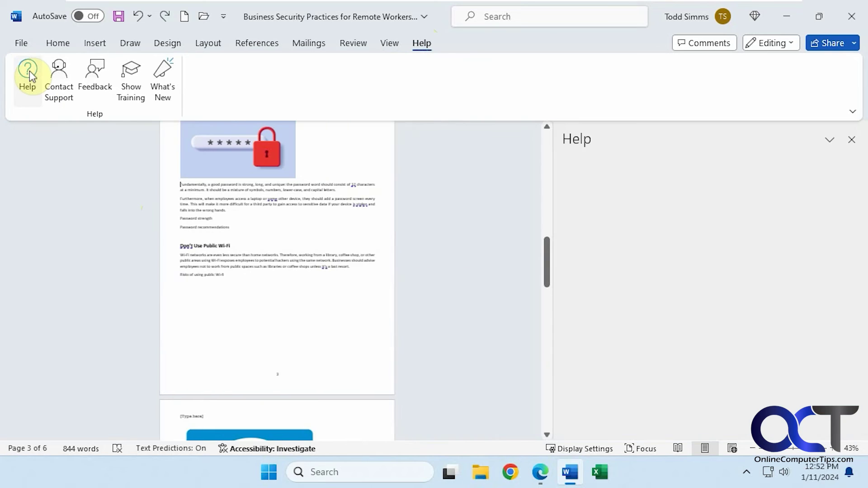
click(852, 141)
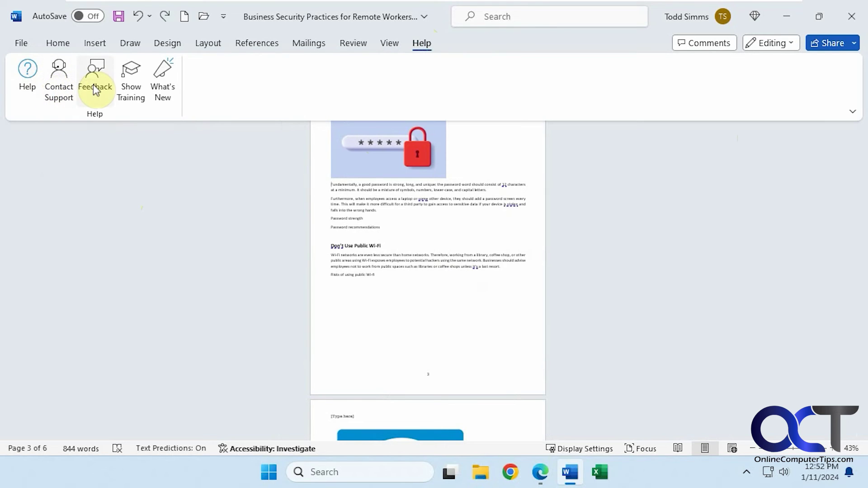
click(138, 89)
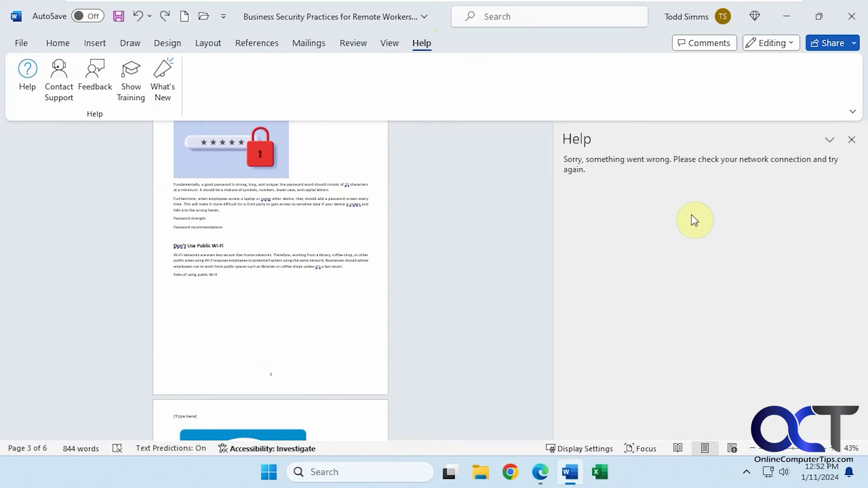
click(854, 141)
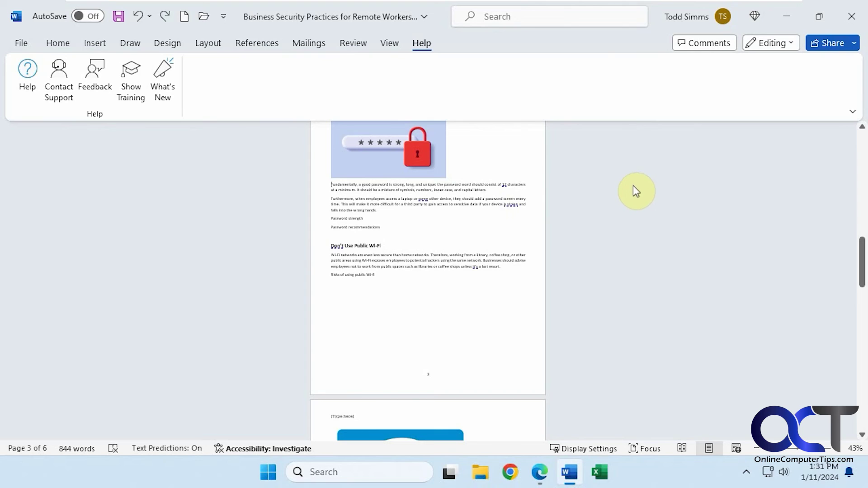
Step: On Home, open the Font dialog, view its Advanced spacing options, and cancel
click(55, 42)
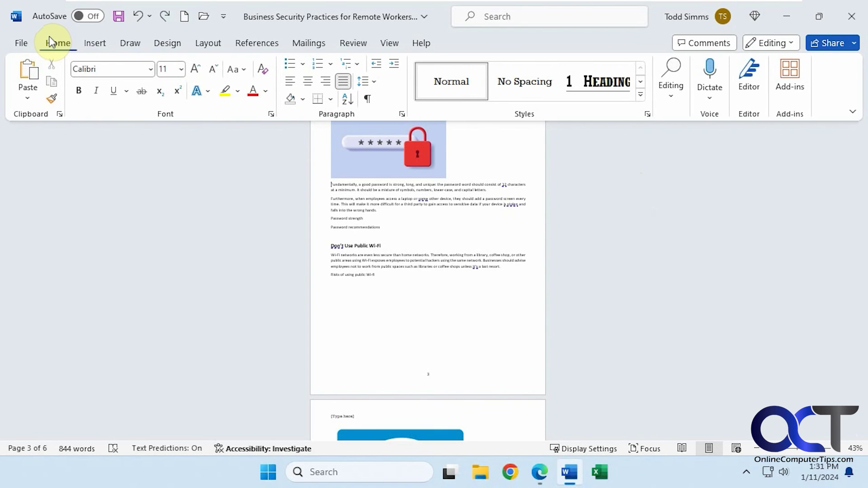
click(271, 114)
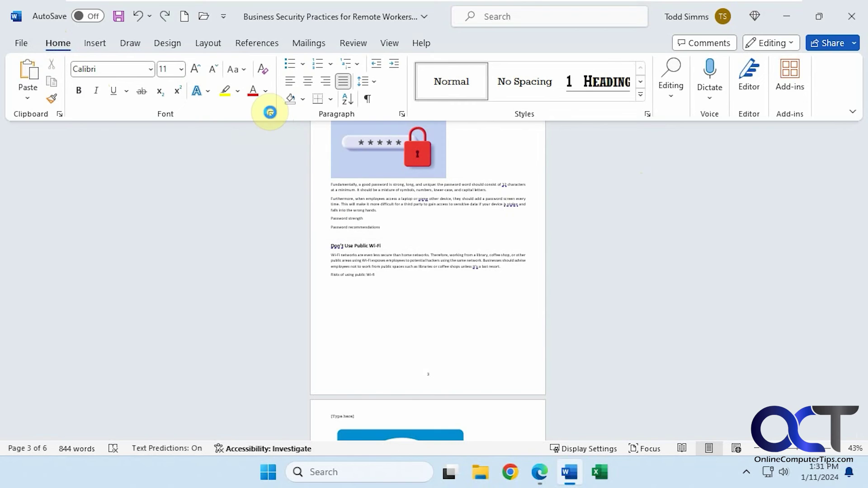
drag(758, 116, 469, 78)
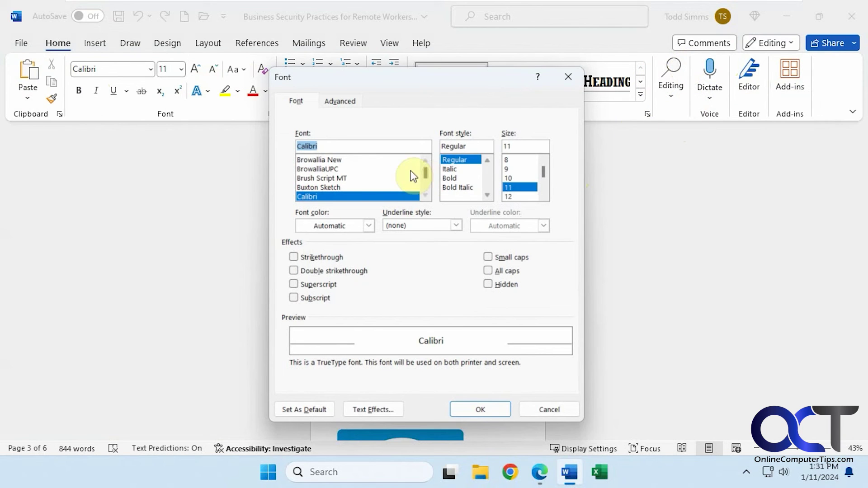
click(341, 101)
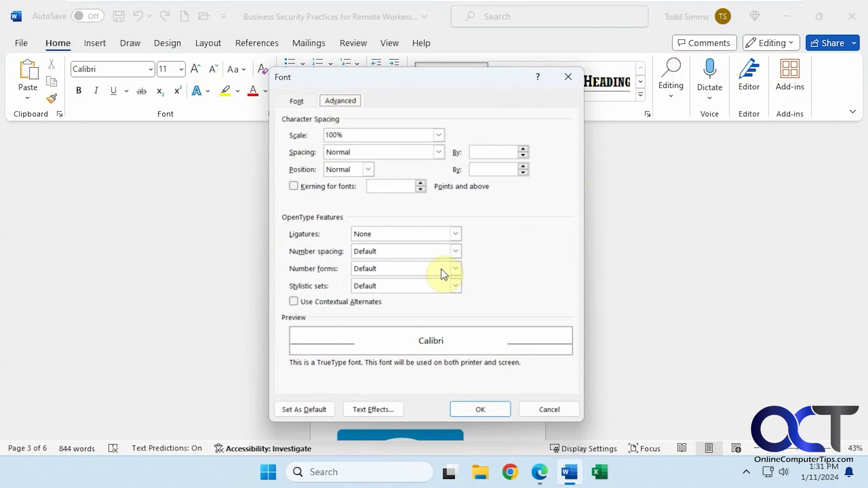
click(551, 410)
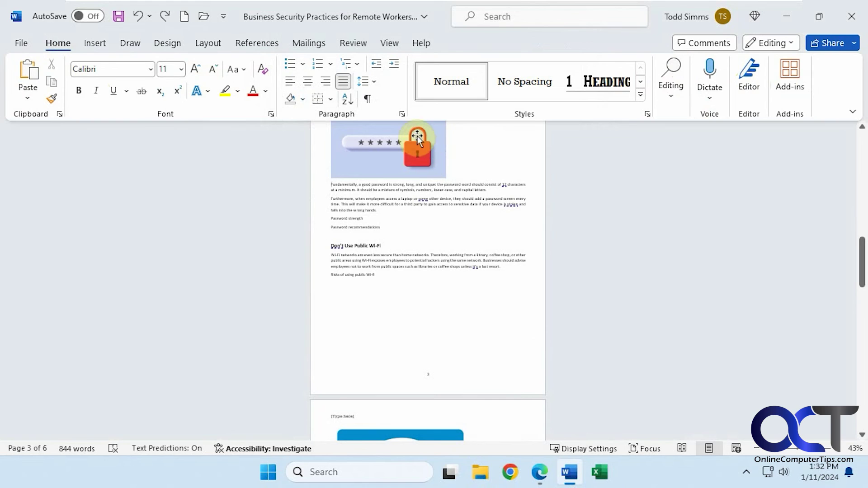
Step: Open and close the Paragraph dialog and the Clipboard pane
click(402, 114)
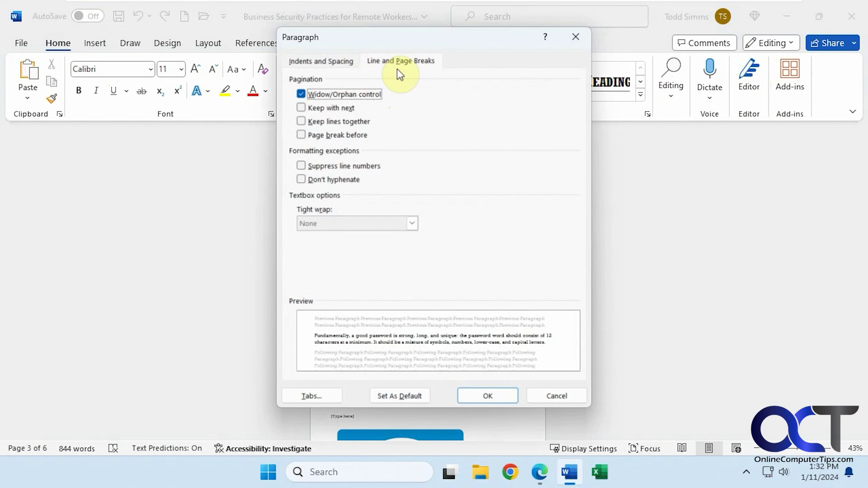
click(577, 36)
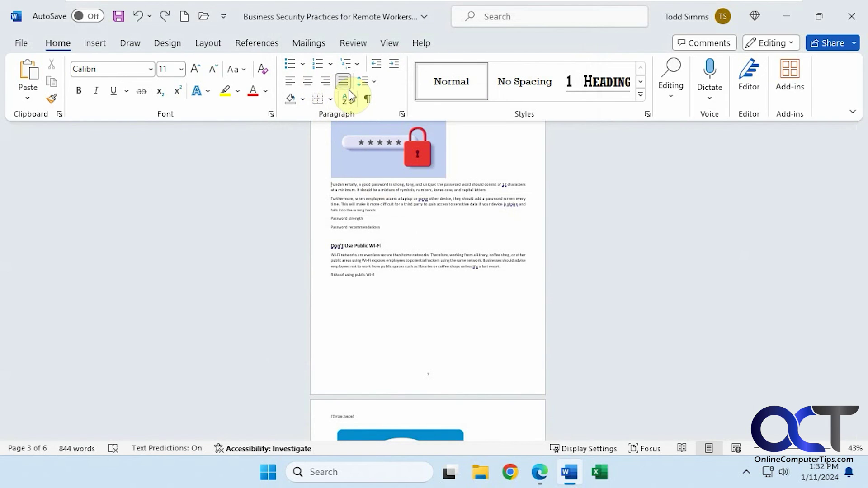
click(60, 115)
click(164, 139)
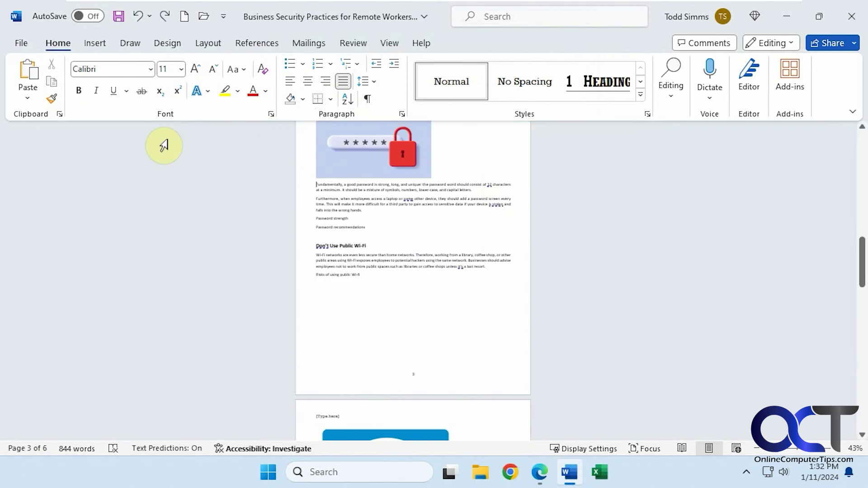
Step: Browse Insert, Draw, Design and Layout, opening and closing Page Setup
click(97, 43)
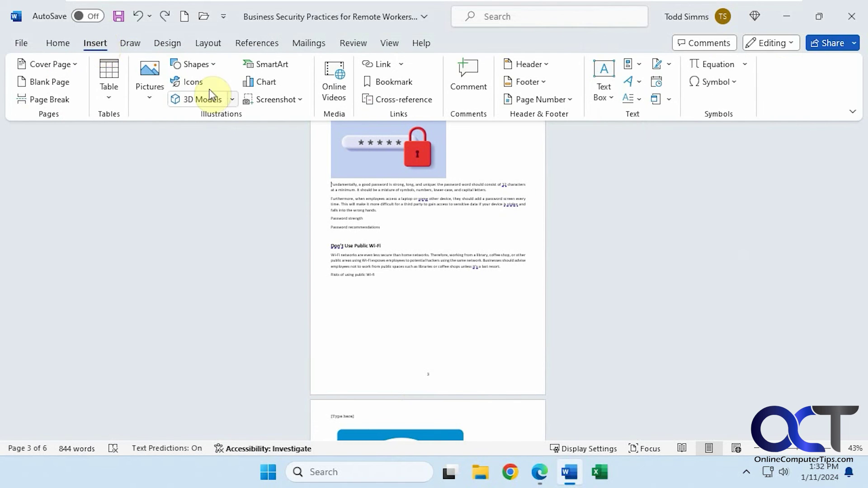
click(131, 45)
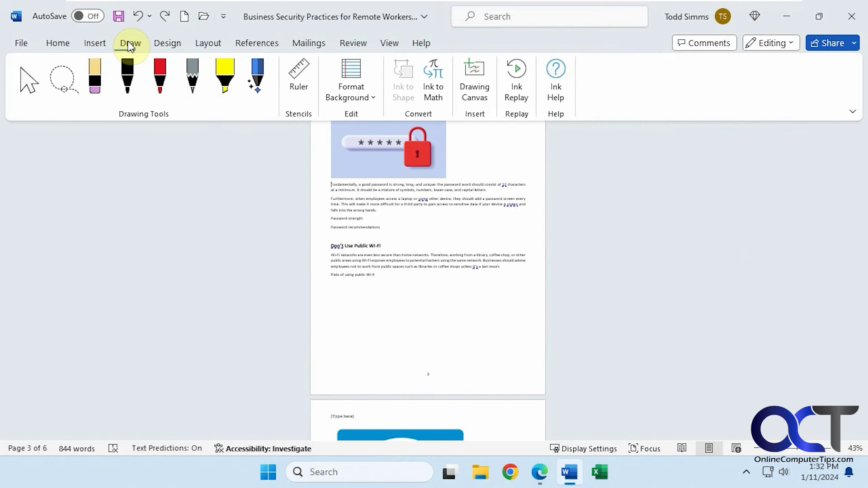
click(160, 46)
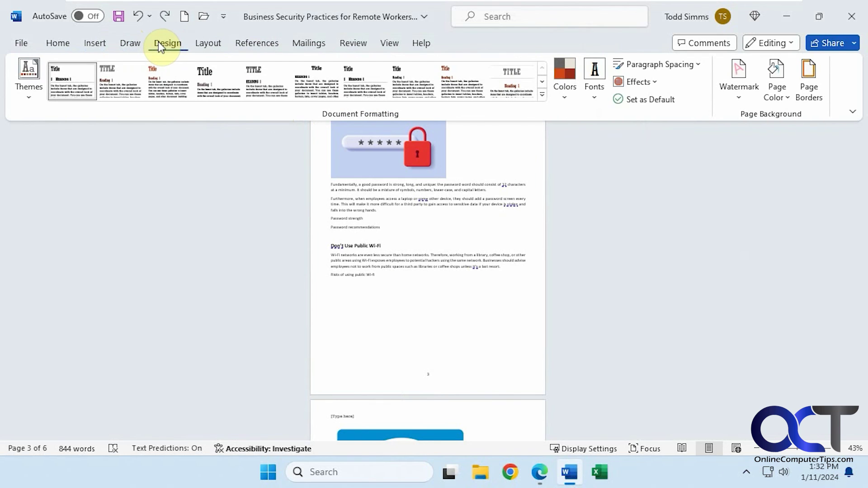
click(213, 43)
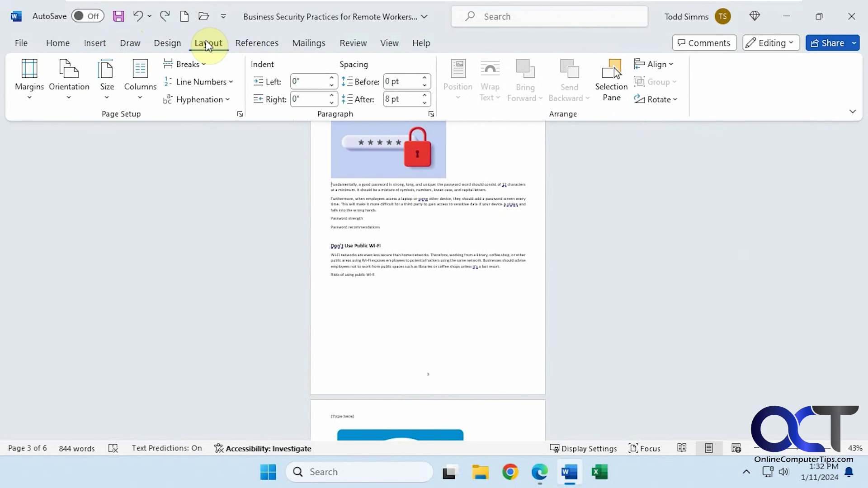
click(240, 114)
click(557, 38)
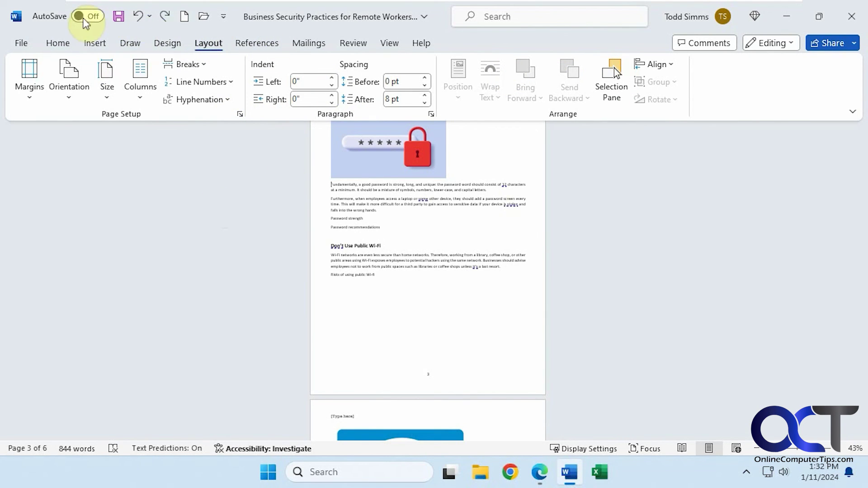
Step: Remove Save from the Quick Access Toolbar, add Email, then re-add Save
click(223, 19)
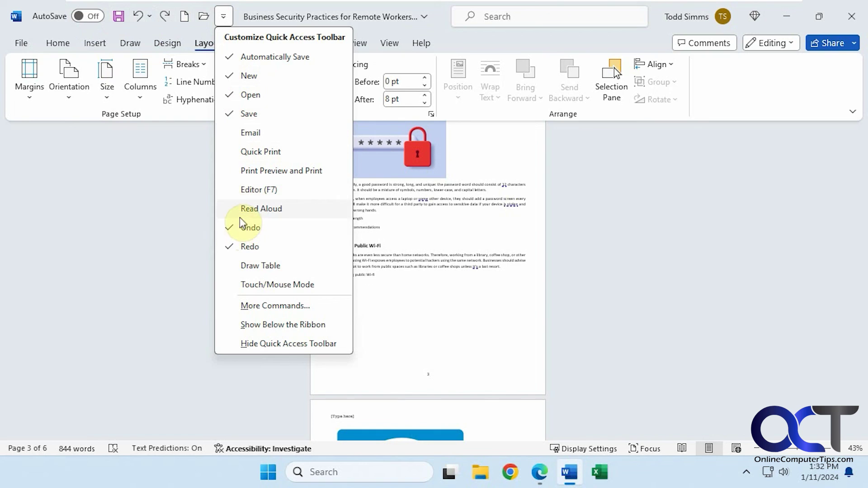
click(232, 114)
click(203, 18)
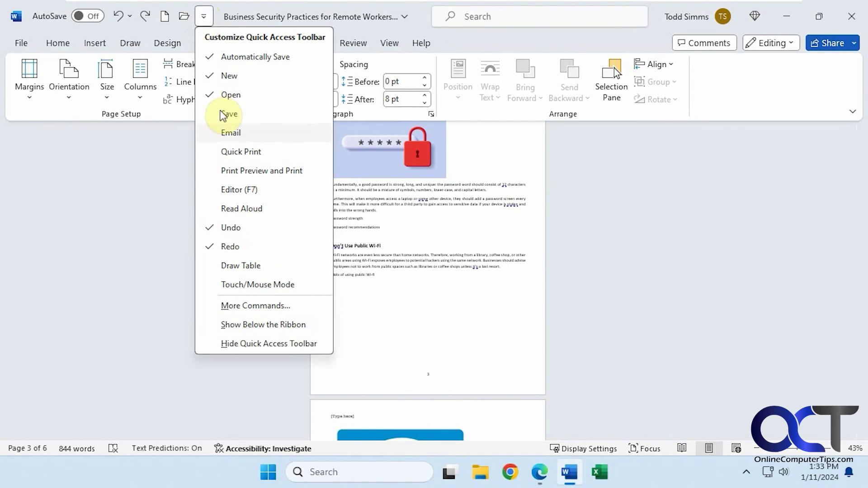
click(228, 133)
click(223, 18)
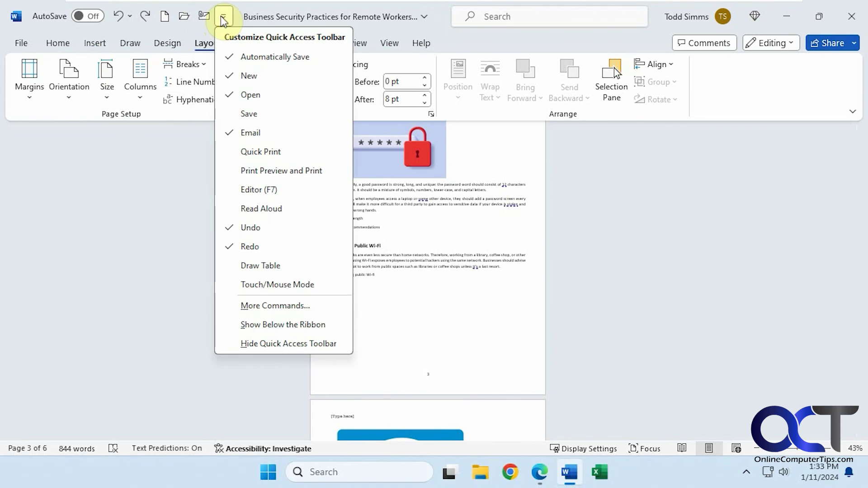
click(235, 114)
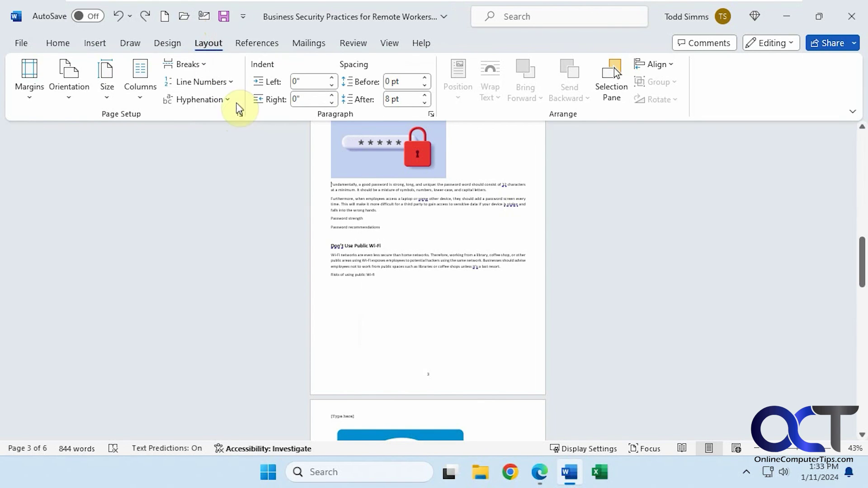
Step: Remove Email from the Quick Access Toolbar, then open and cancel More Commands
click(243, 16)
click(256, 132)
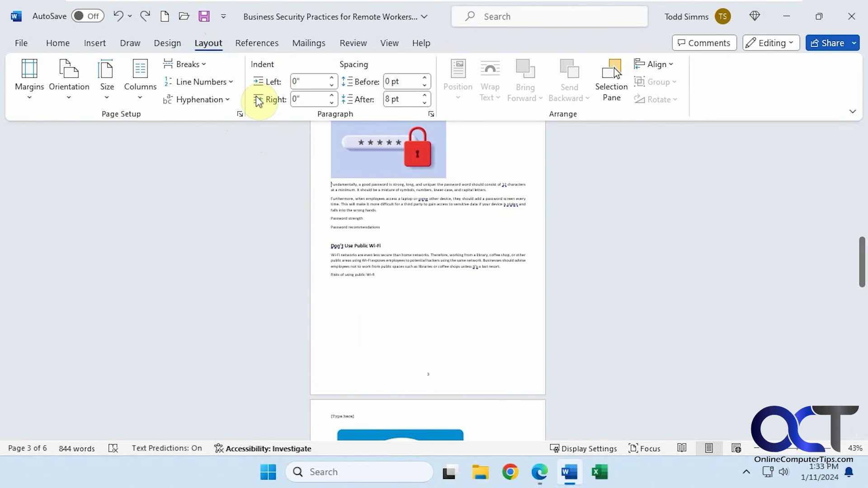
click(223, 17)
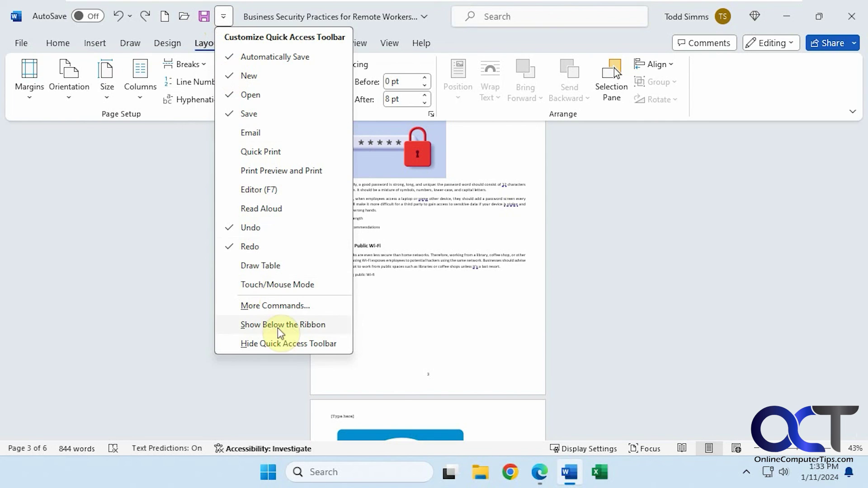
click(277, 306)
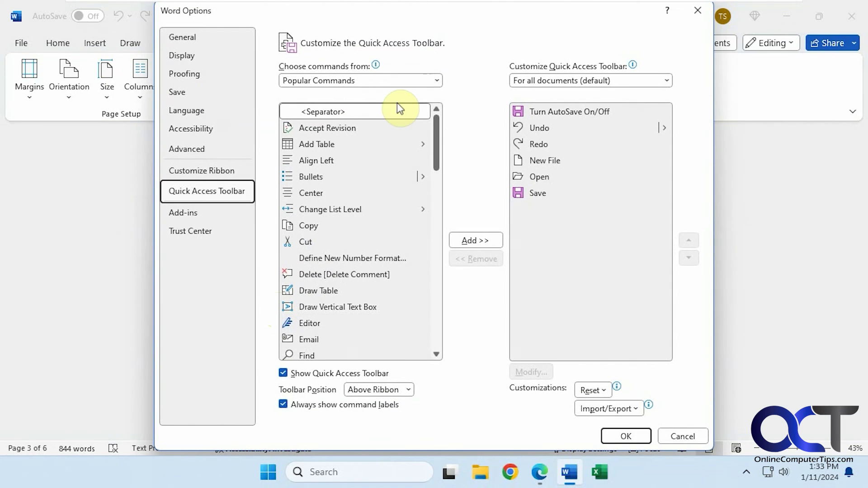
click(683, 436)
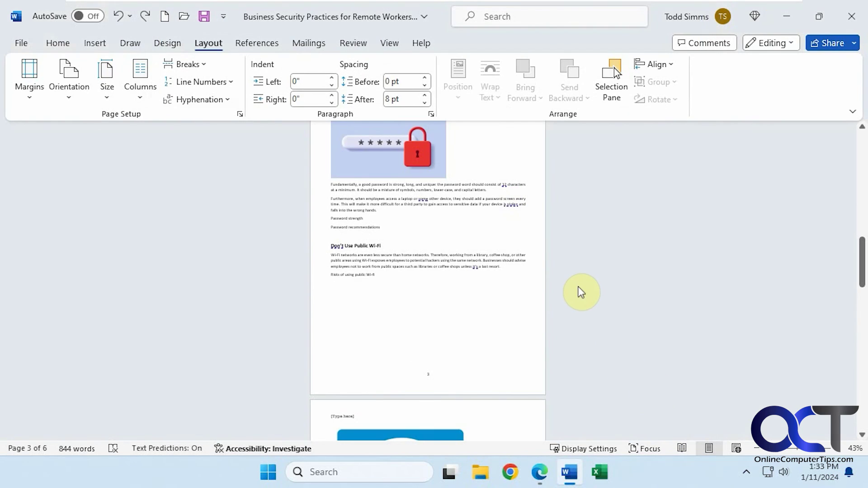